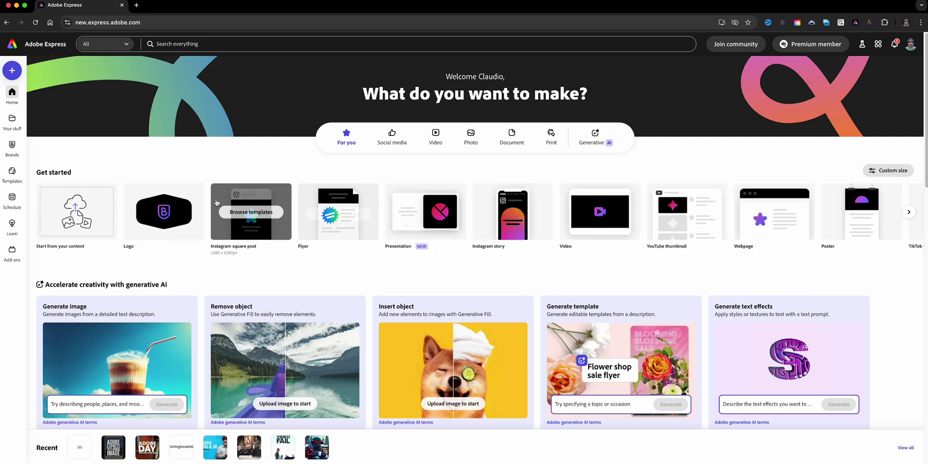
Step: Create a new brand named ZARTE in the Brands area
mouse_move(9, 153)
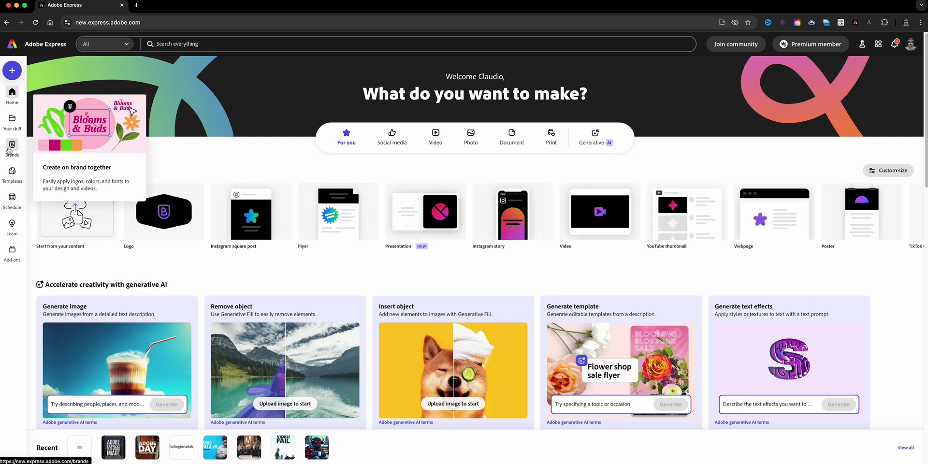
left_click(8, 151)
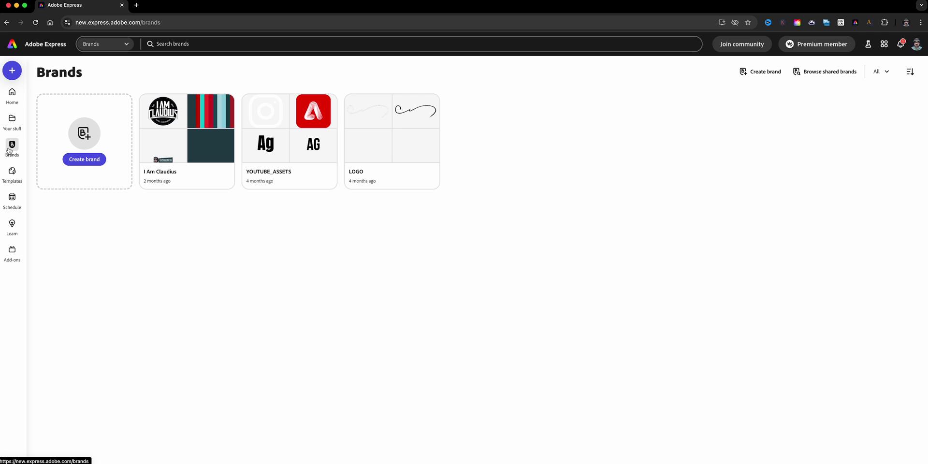
mouse_move(12, 112)
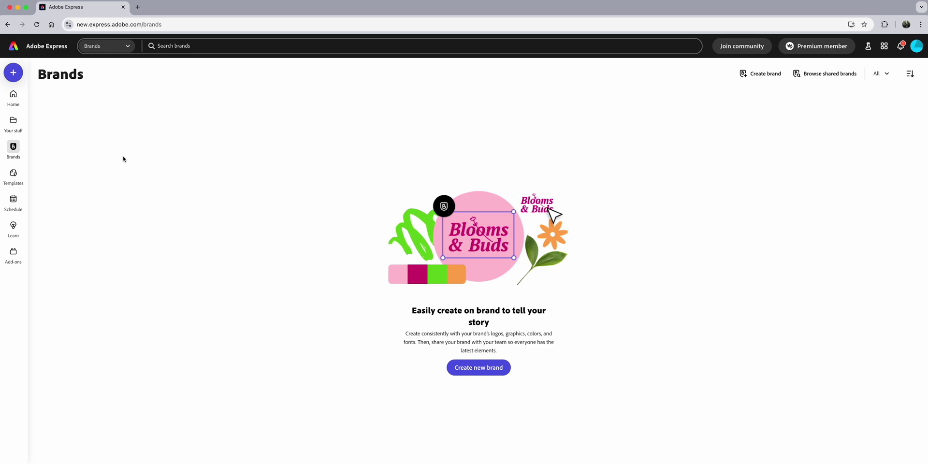
left_click(480, 369)
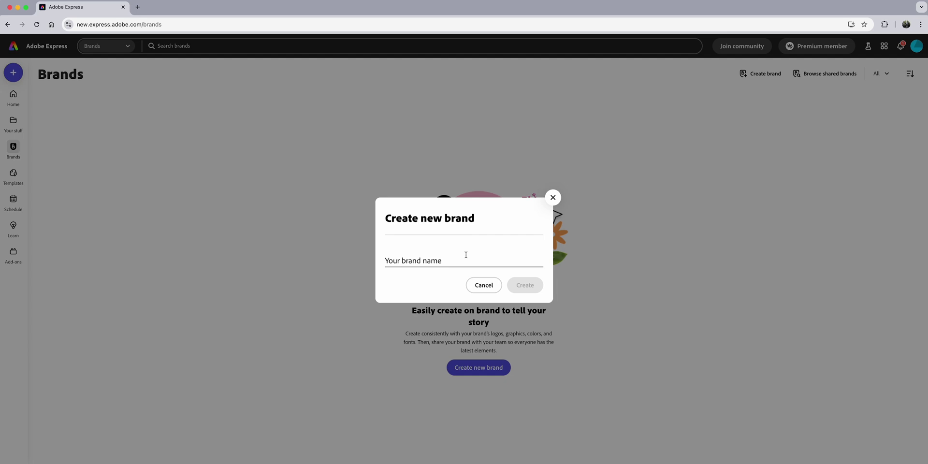
type("ZARTE")
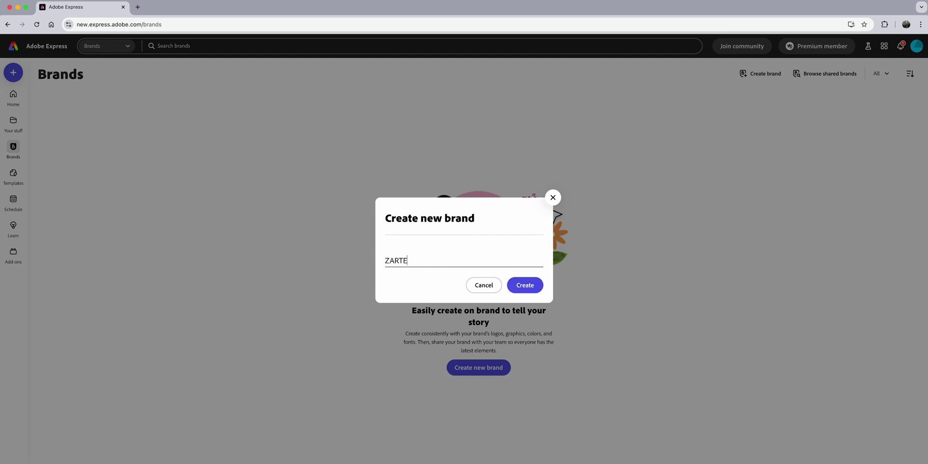
left_click(519, 286)
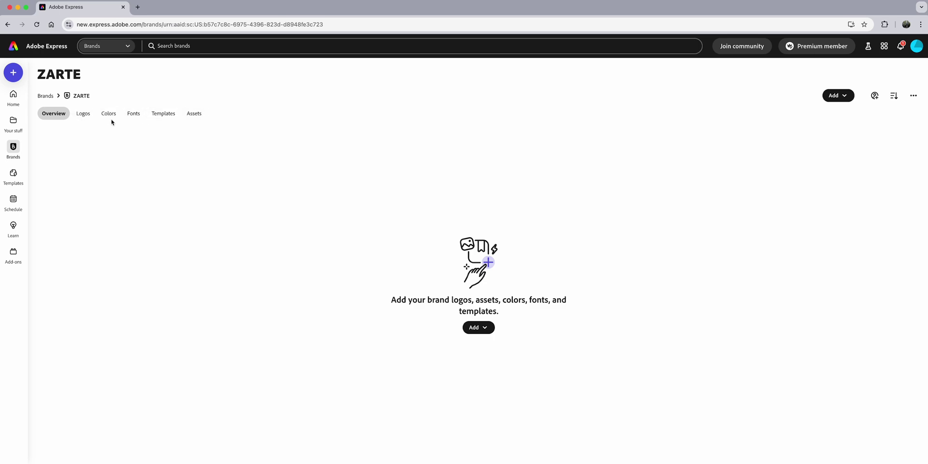
Step: Upload the five "Logo maker project" PNG files from the Downloads folder as logos of the ZARTE brand
left_click(77, 120)
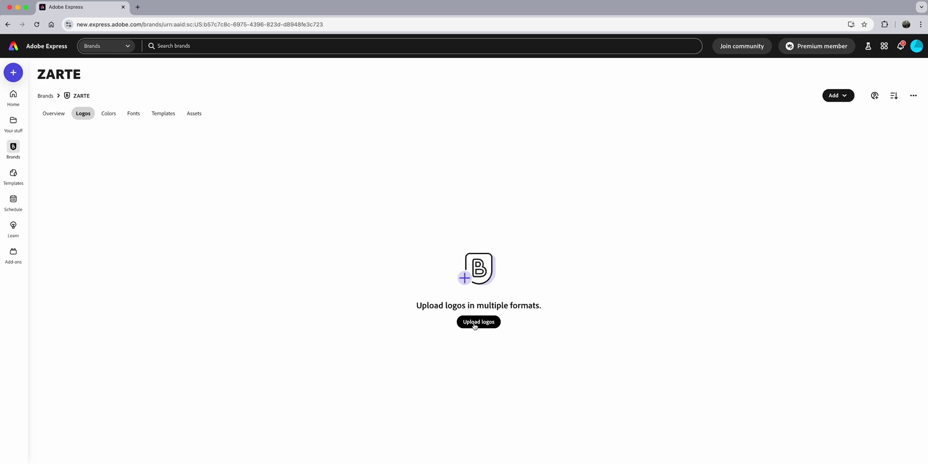
left_click(848, 100)
left_click(845, 112)
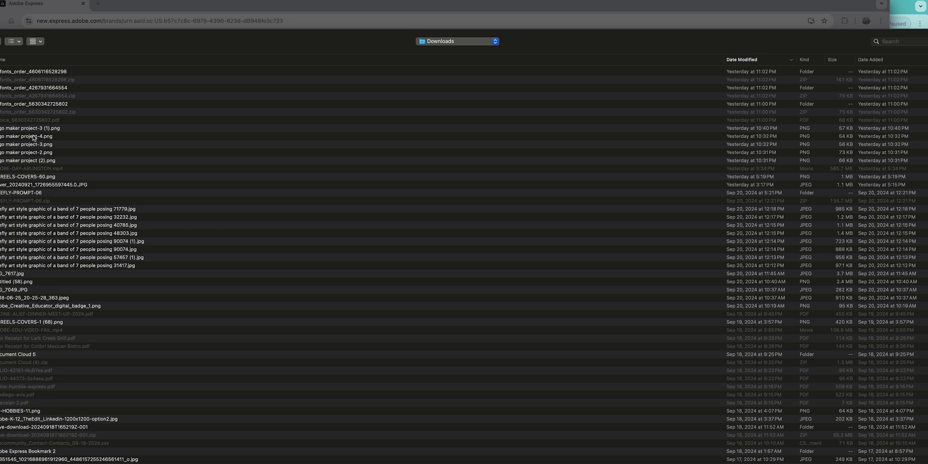
left_click(33, 136)
left_click(31, 161)
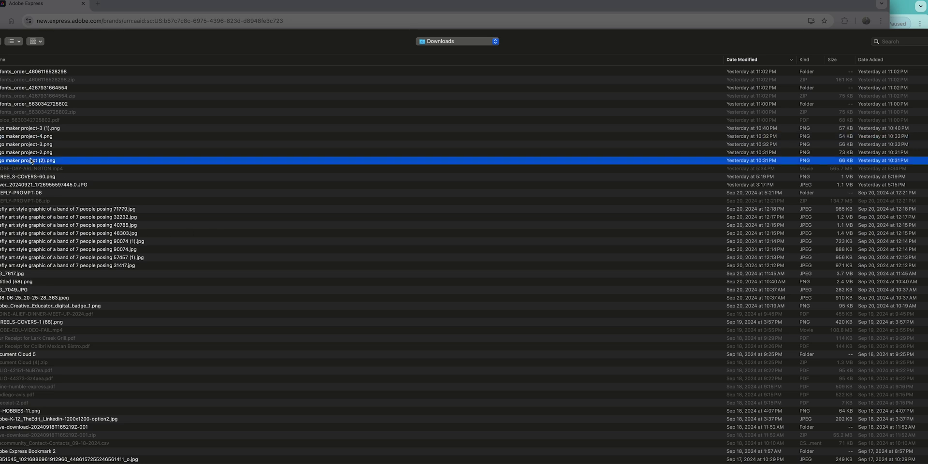
double_click(30, 160)
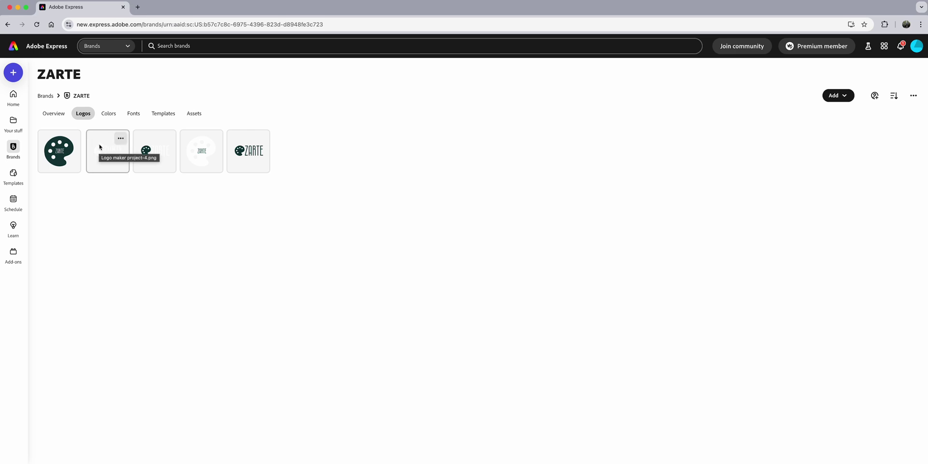
Step: View the brand's colors, open the color wheel in Adobe Color, try the Monochromatic harmony and set the harmony to Triad
left_click(117, 116)
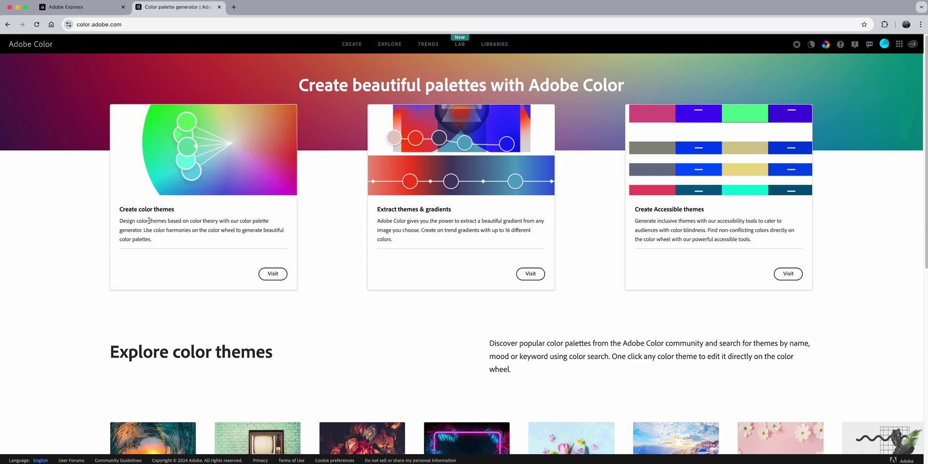
left_click(269, 275)
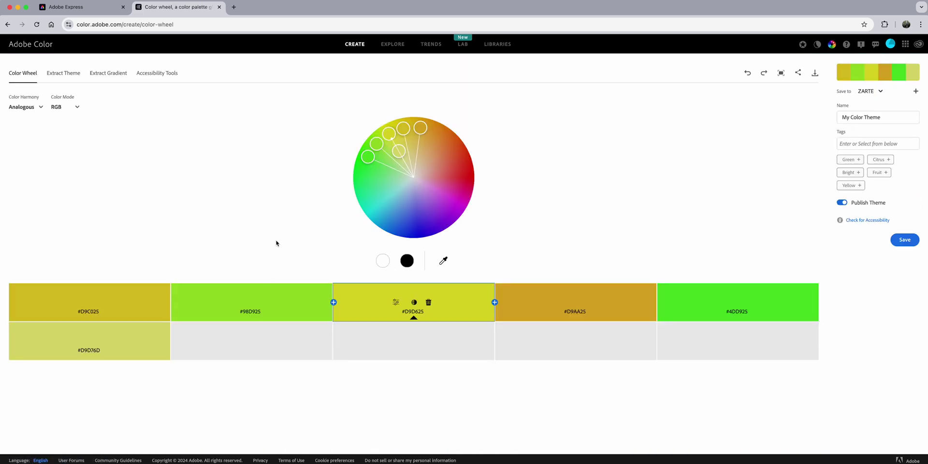
left_click(37, 108)
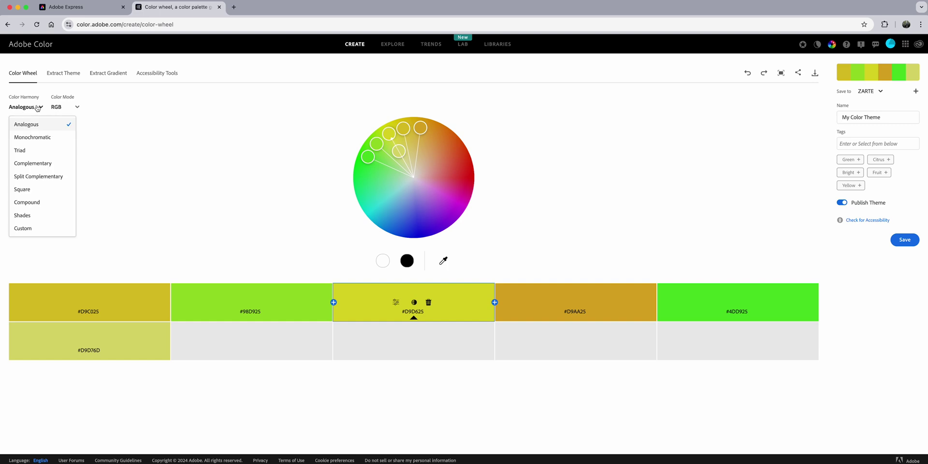
left_click(40, 137)
left_click(38, 108)
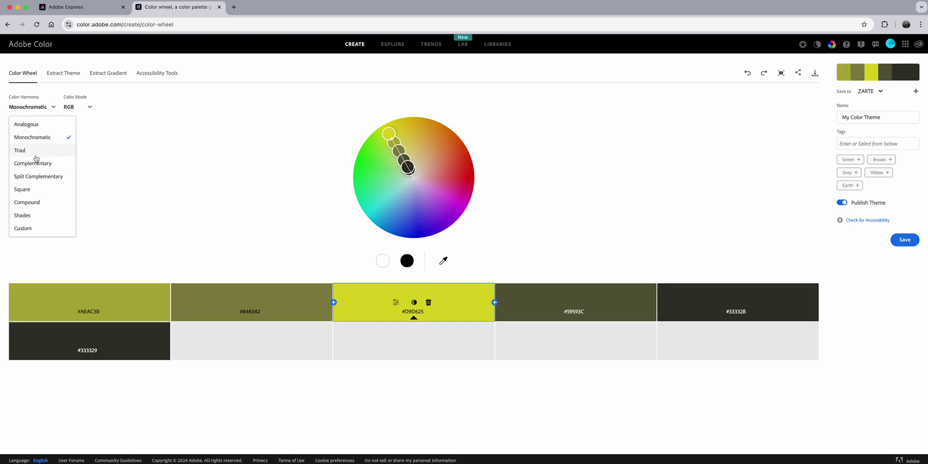
left_click(35, 149)
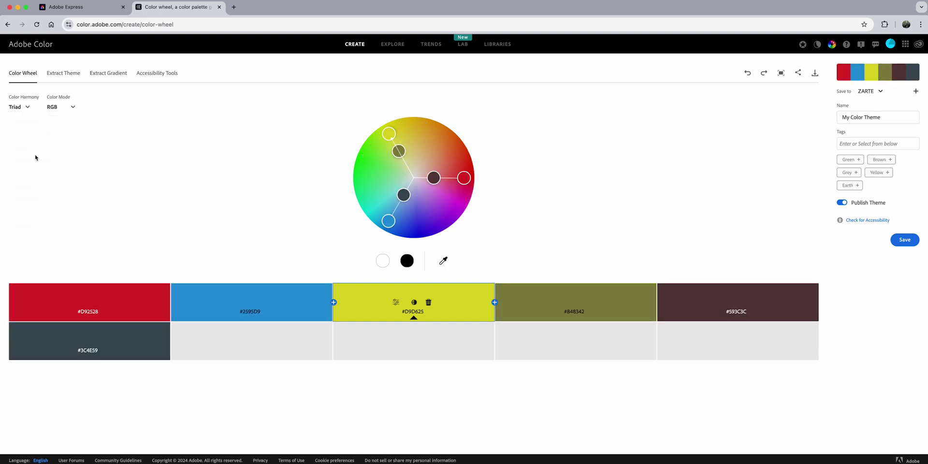
left_click(28, 108)
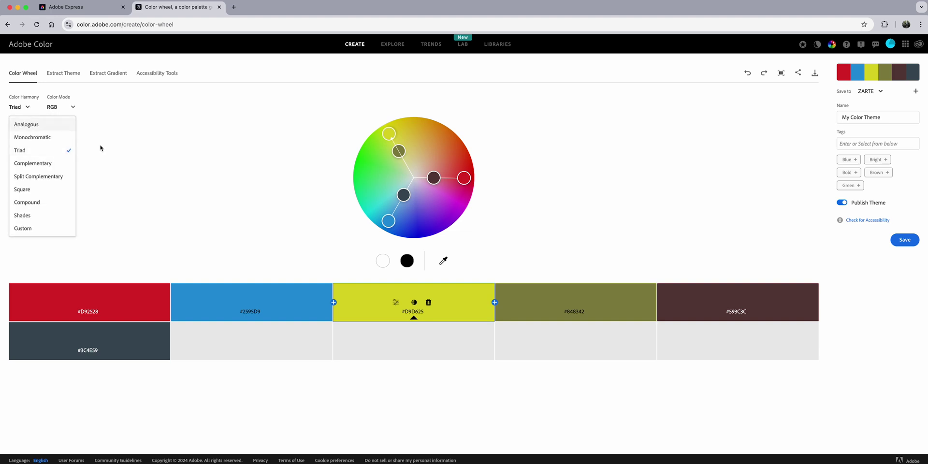
Step: Set the base color of the theme to the hex value #113939
left_click(397, 303)
left_click(383, 337)
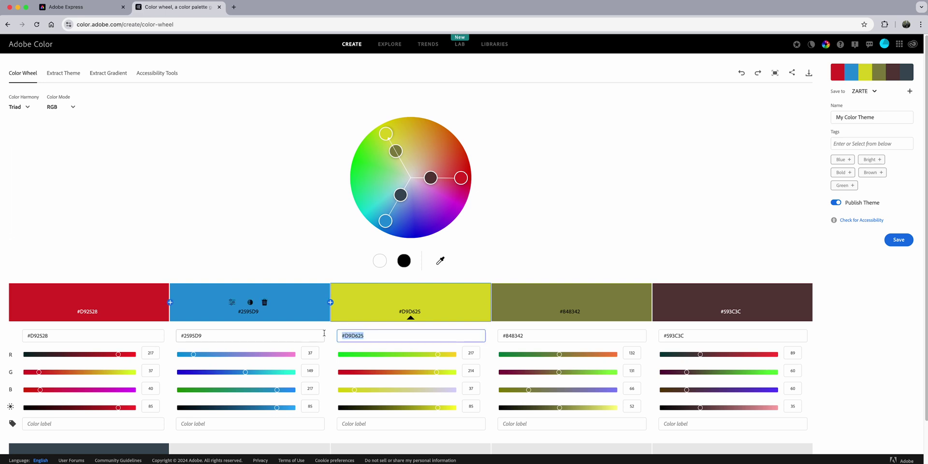
type("#113939")
key("Return")
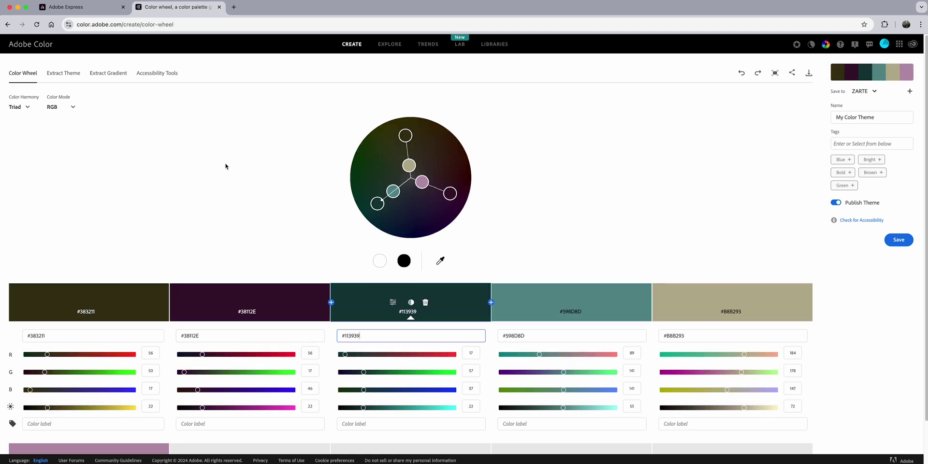
Step: Check the ZARTE logos in Adobe Express against the theme colors and return to the Adobe Color wheel
left_click(83, 8)
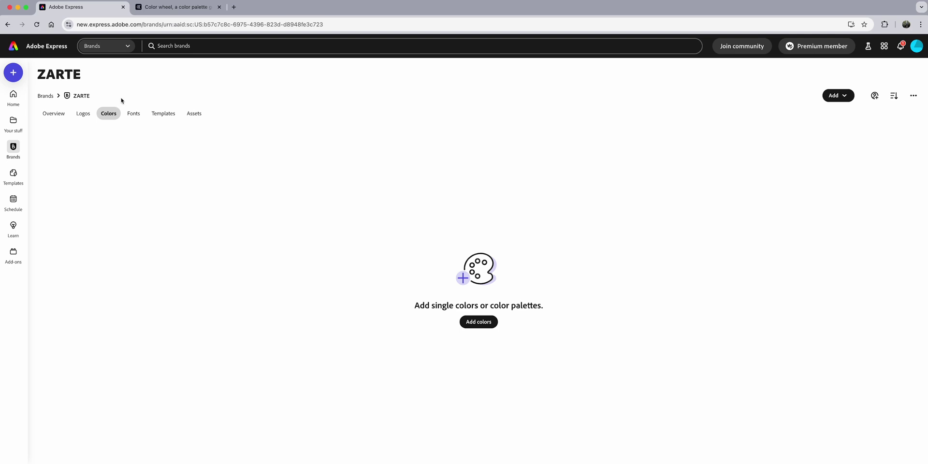
left_click(83, 113)
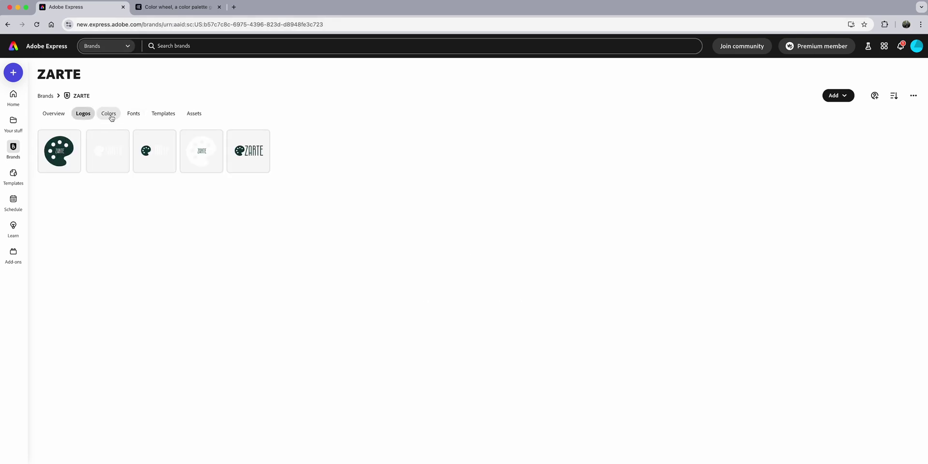
left_click(164, 9)
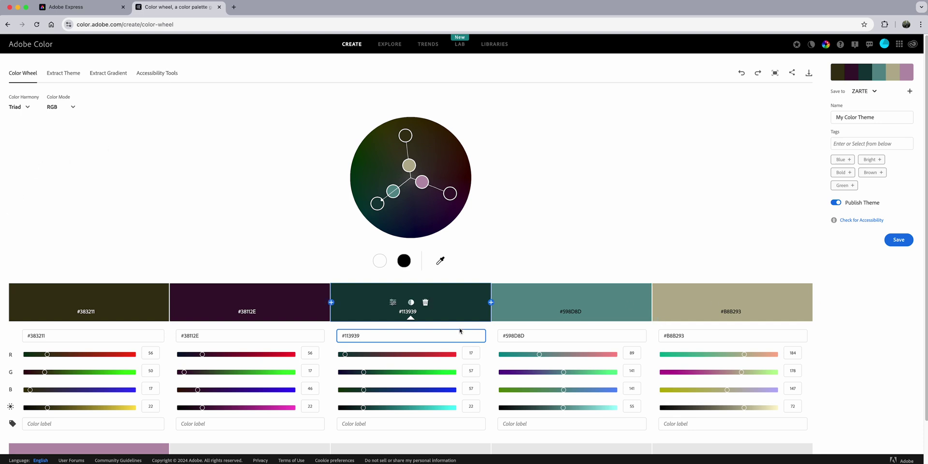
Step: Try the Analogous, Monochromatic, Complementary and Split Complementary harmonies on the dark teal base color
left_click(21, 108)
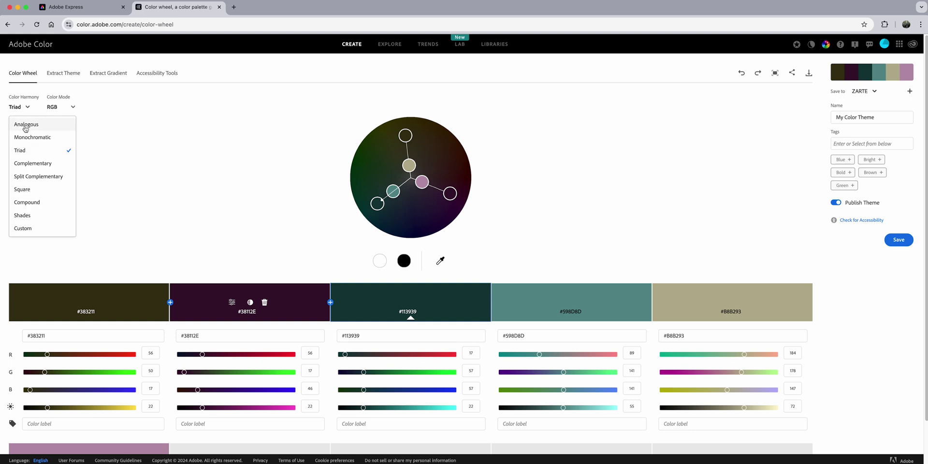
left_click(24, 125)
left_click(28, 108)
left_click(29, 137)
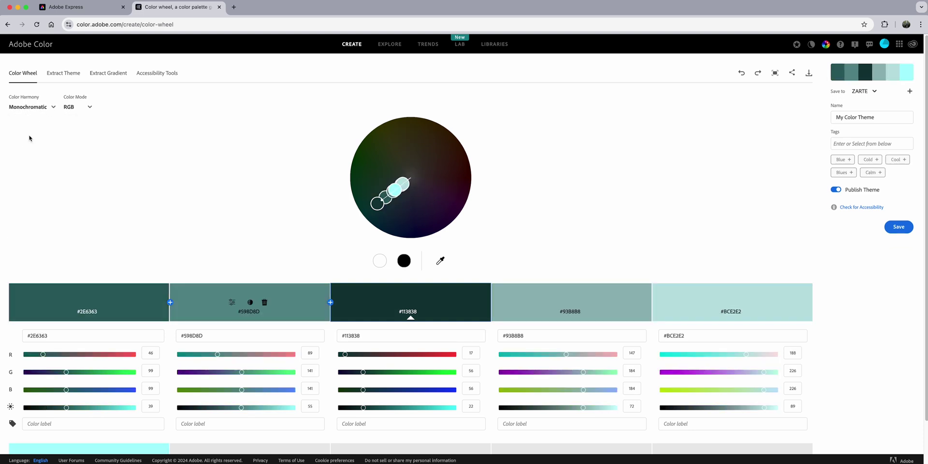
left_click(36, 112)
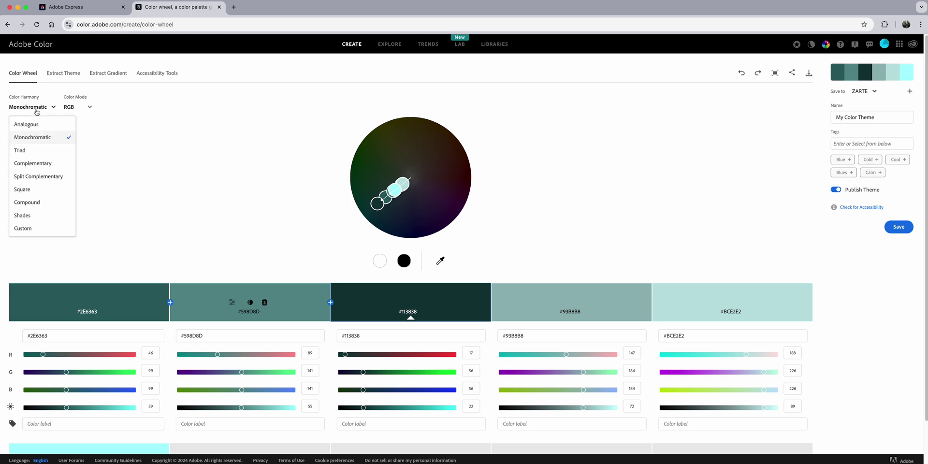
left_click(40, 163)
left_click(36, 108)
left_click(41, 177)
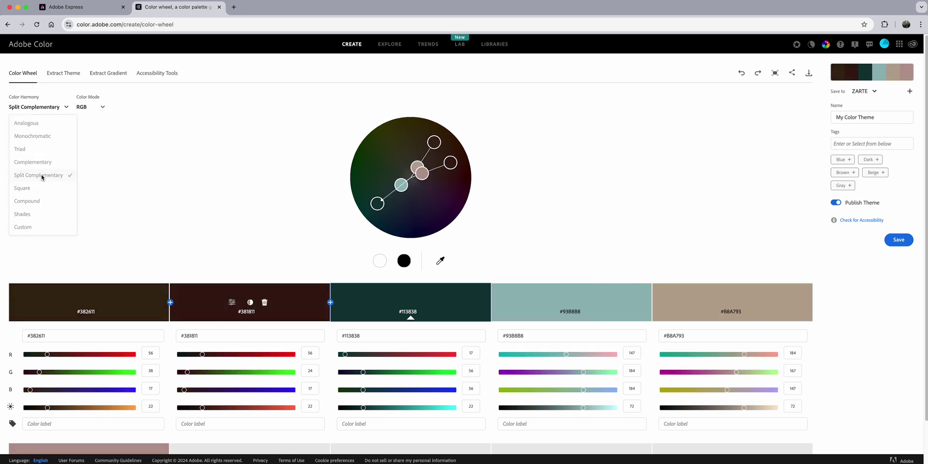
Step: Try the Square and Shades harmonies on the theme, ending with Monochromatic
left_click(36, 109)
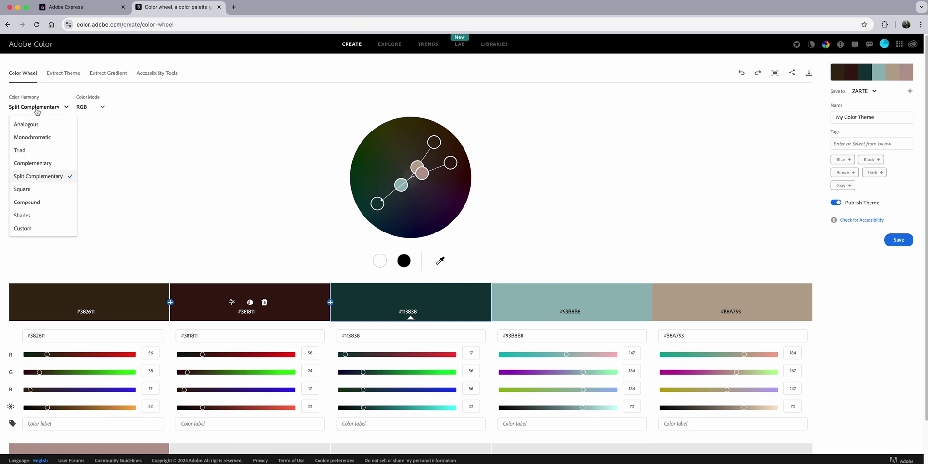
left_click(41, 195)
left_click(29, 112)
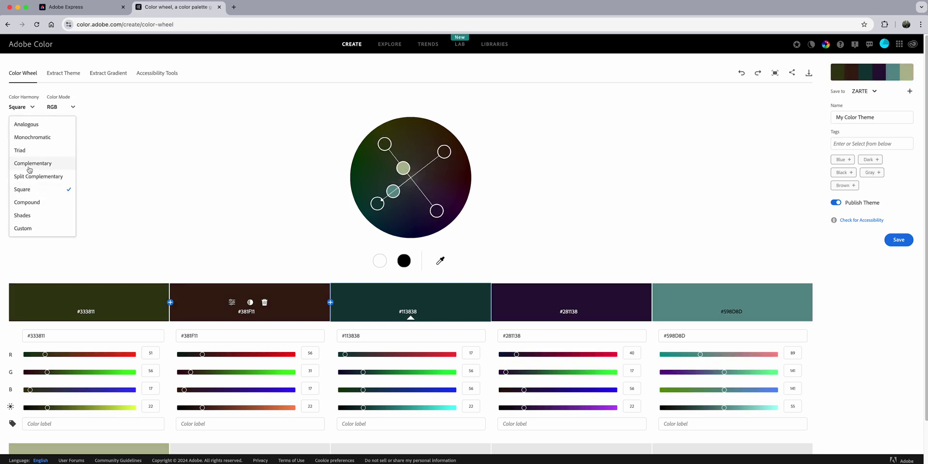
left_click(31, 212)
left_click(31, 107)
left_click(32, 138)
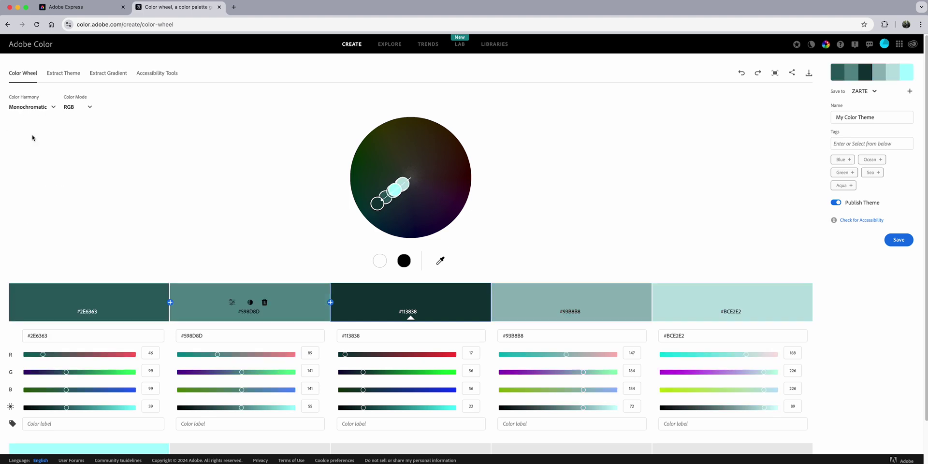
Step: Compare the Analogous harmony with the Monochromatic one for the dark teal theme
left_click(37, 108)
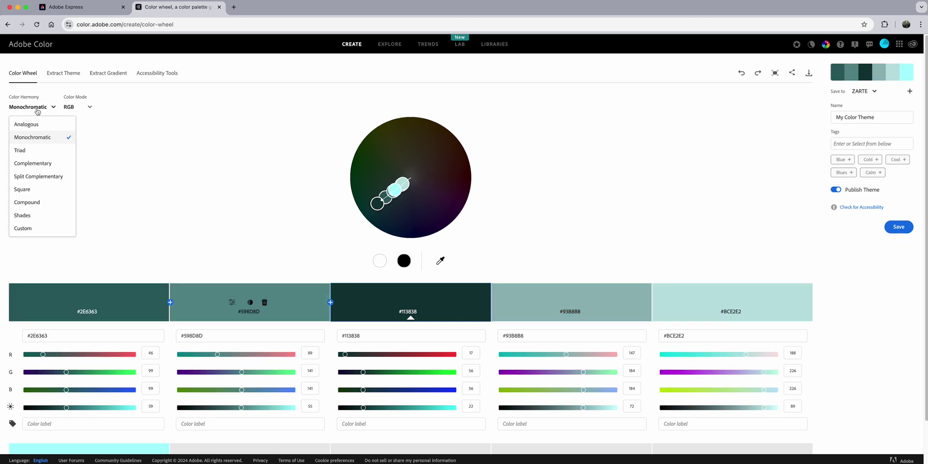
left_click(57, 127)
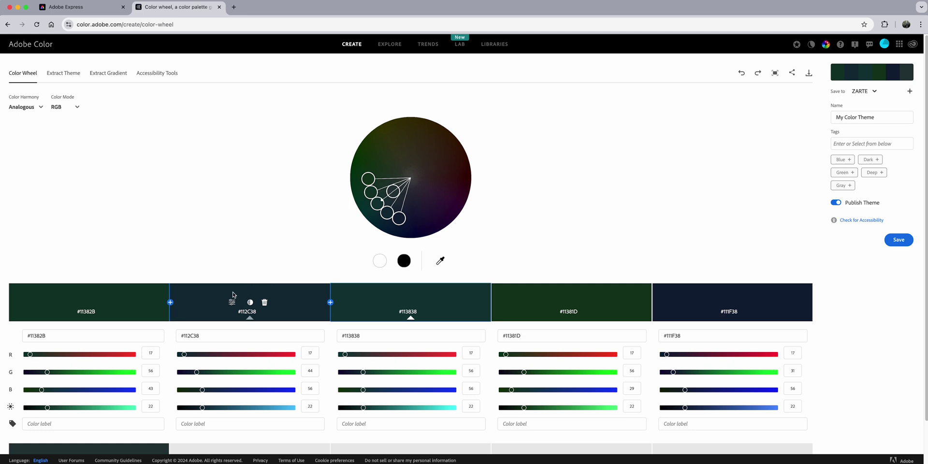
left_click(41, 108)
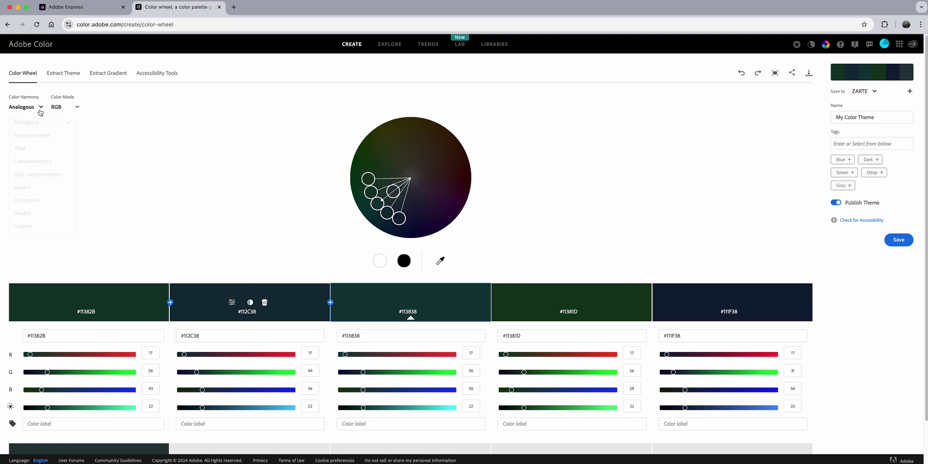
left_click(42, 138)
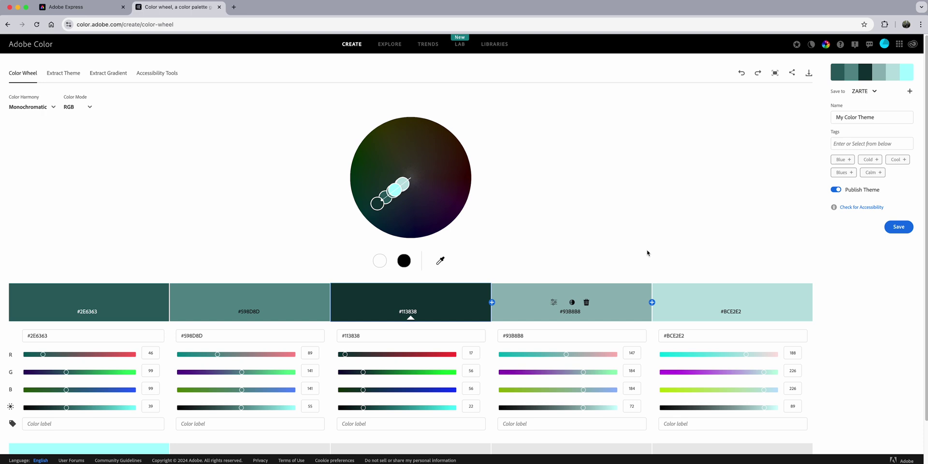
Step: Apply the Triad color harmony to the dark teal theme
left_click(32, 108)
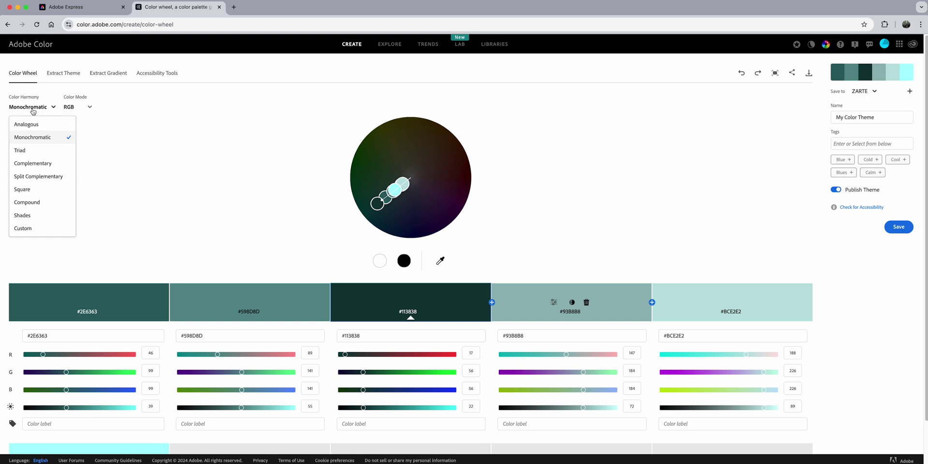
left_click(39, 151)
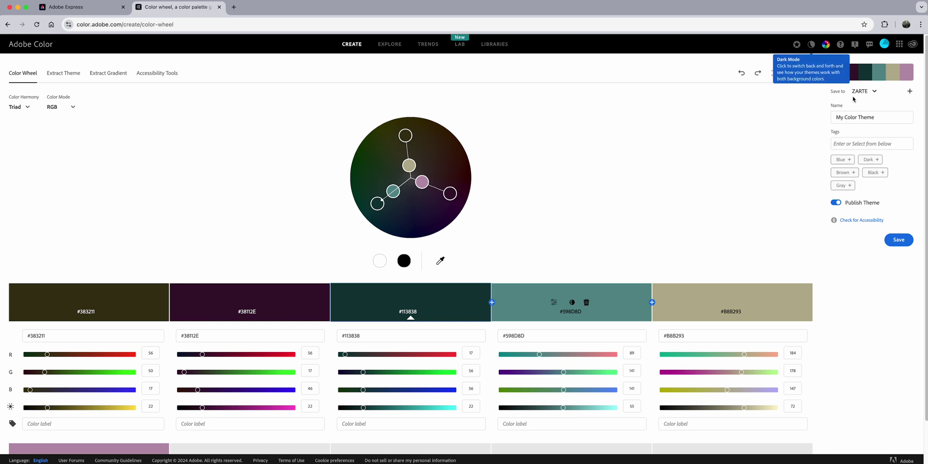
left_click(870, 92)
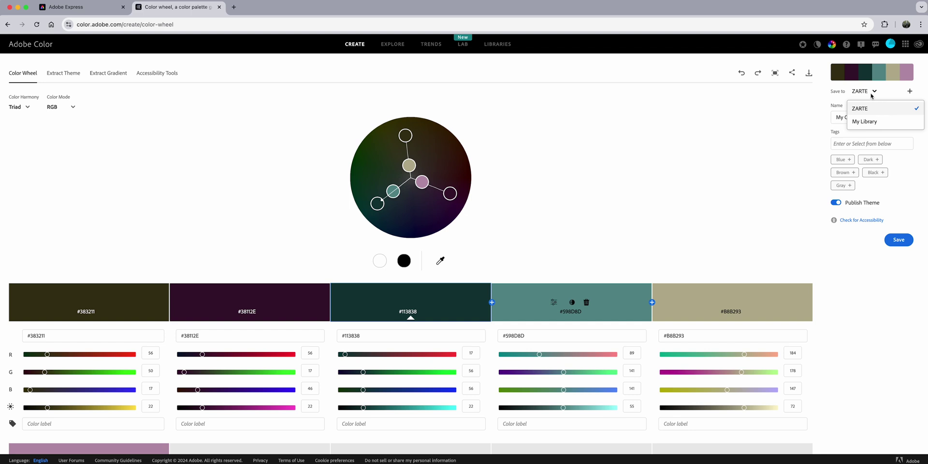
left_click(909, 90)
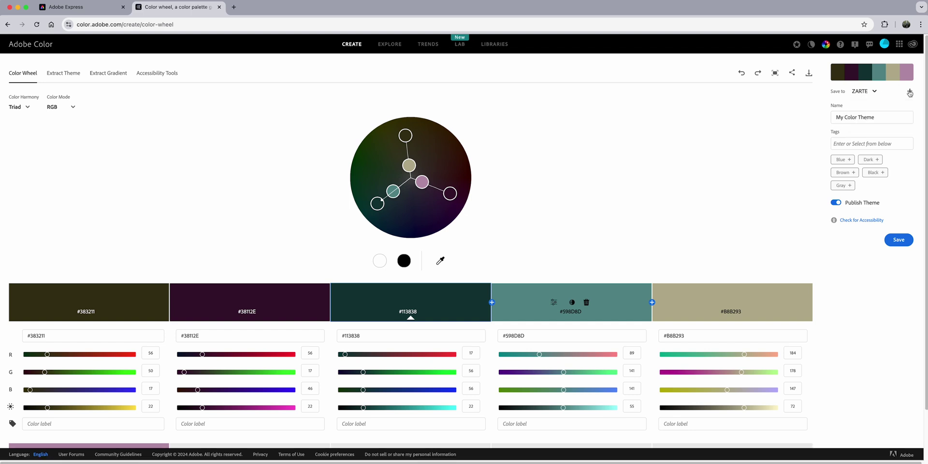
left_click(854, 85)
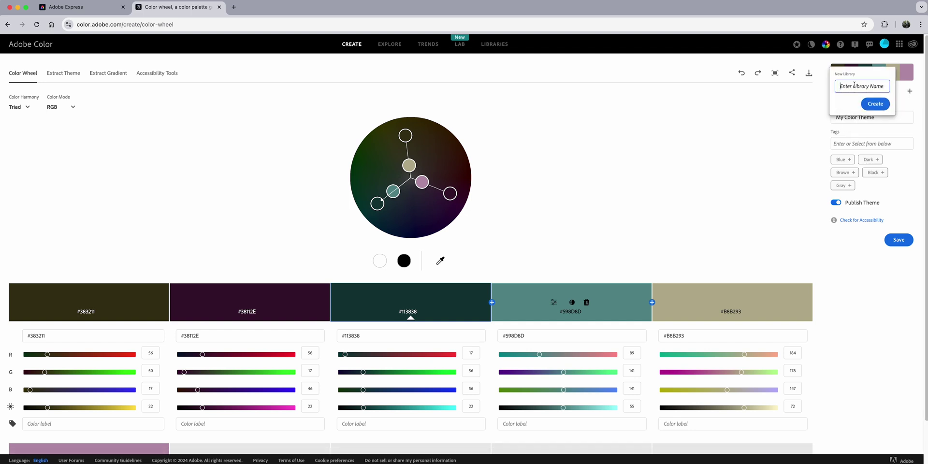
key("Escape")
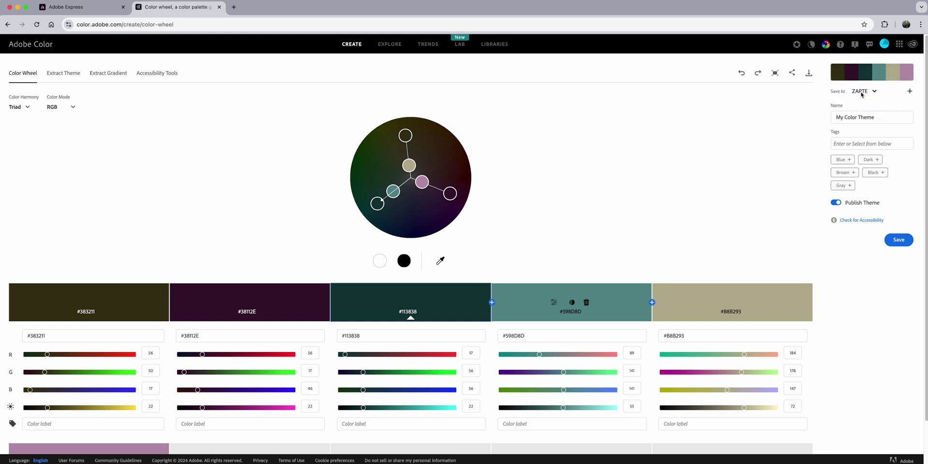
Step: Name the color theme "Brand Colors"
left_click(864, 116)
left_click_drag(876, 118, 832, 119)
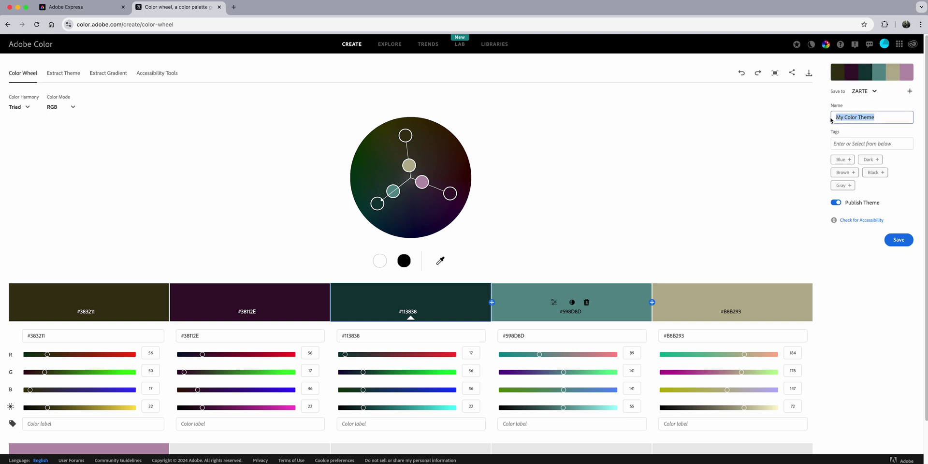
type("Brand Colors")
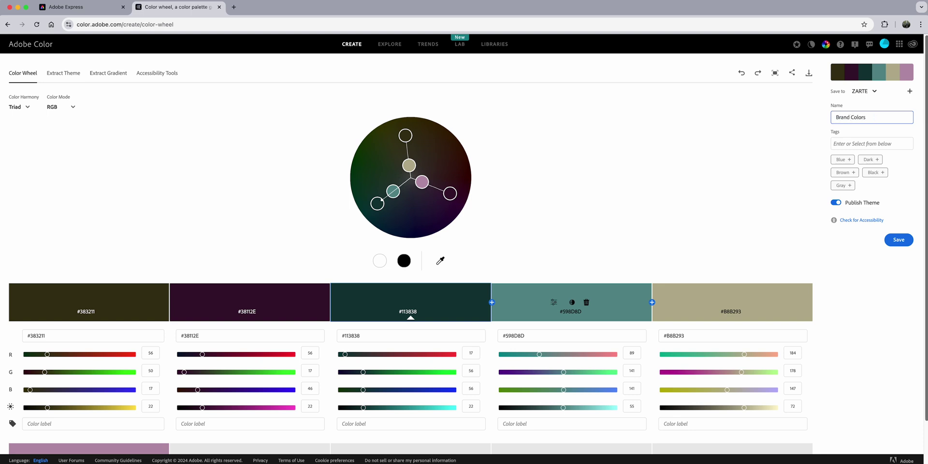
left_click(784, 193)
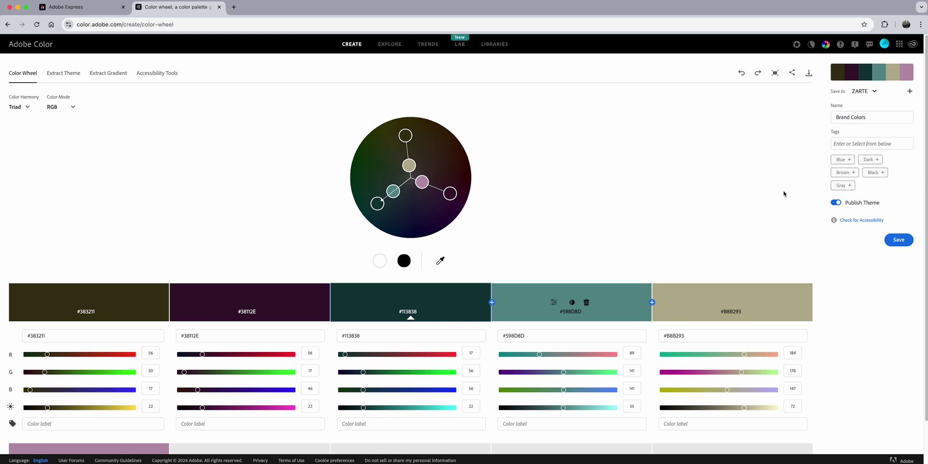
Step: Turn off publishing for the Brand Colors theme and save it to the ZARTE library
left_click(836, 203)
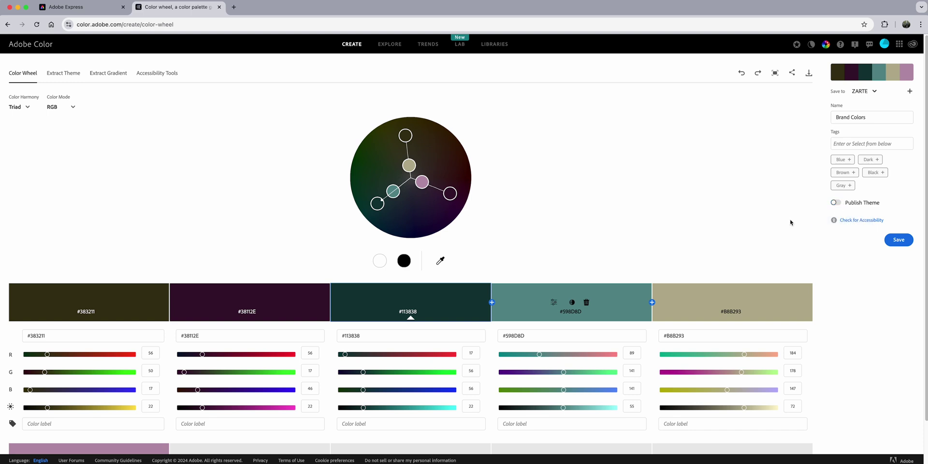
mouse_move(291, 303)
mouse_move(754, 302)
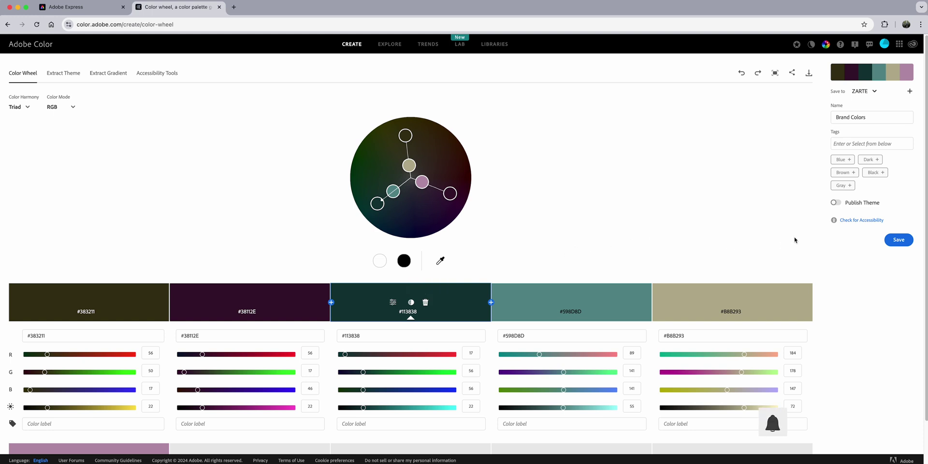
left_click(898, 240)
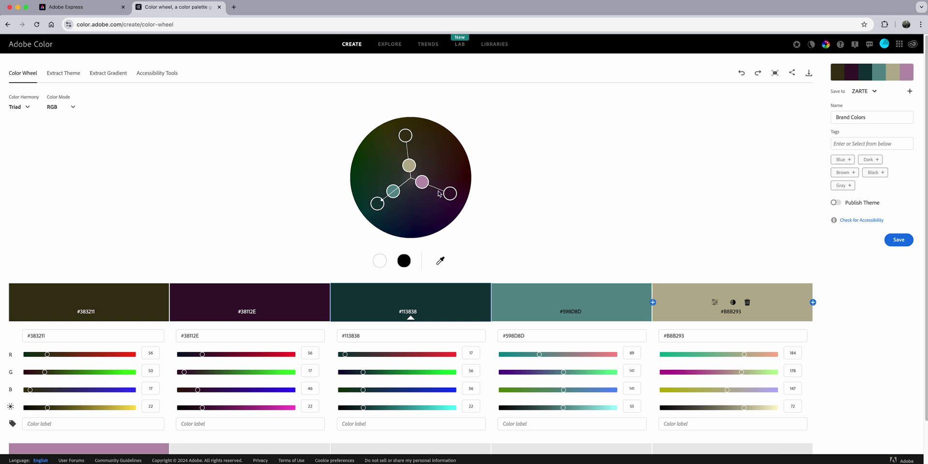
Step: Switch to Adobe Express and check the ZARTE brand's colors for the saved palette
left_click(82, 9)
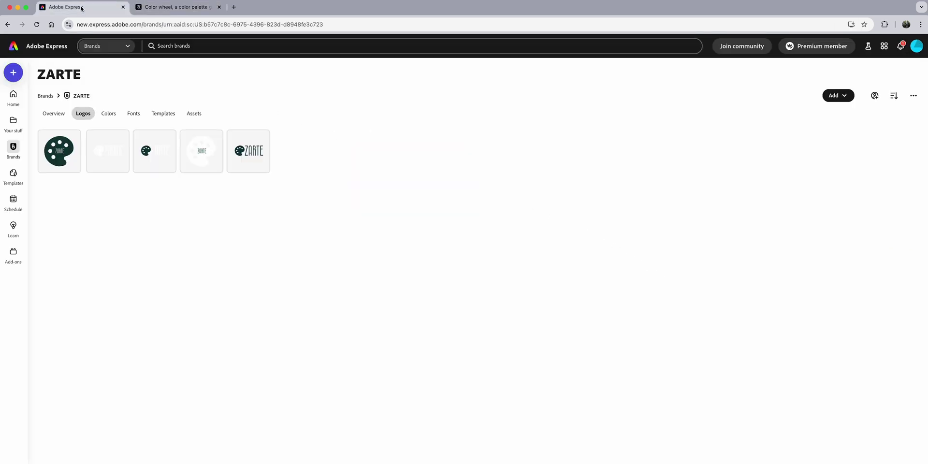
left_click(114, 117)
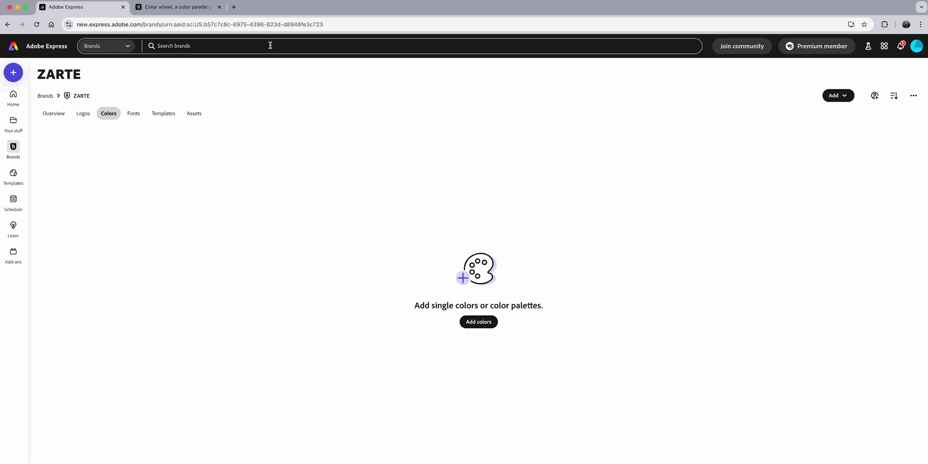
left_click(194, 7)
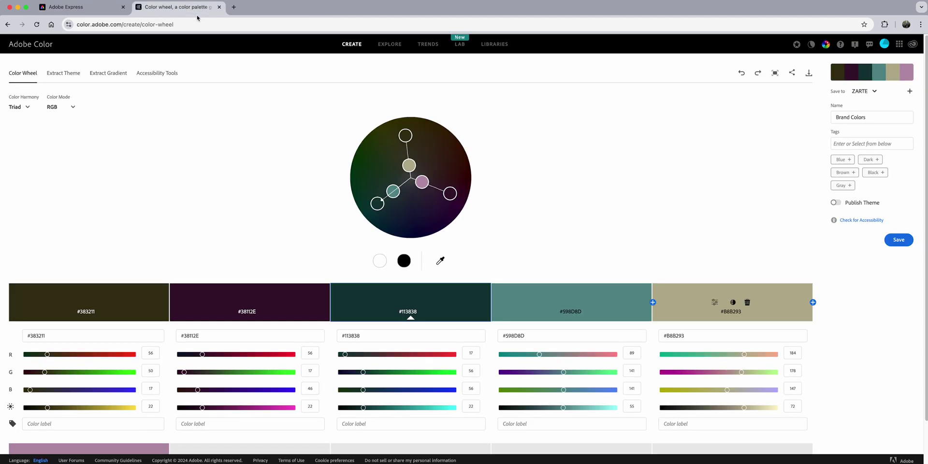
left_click(87, 7)
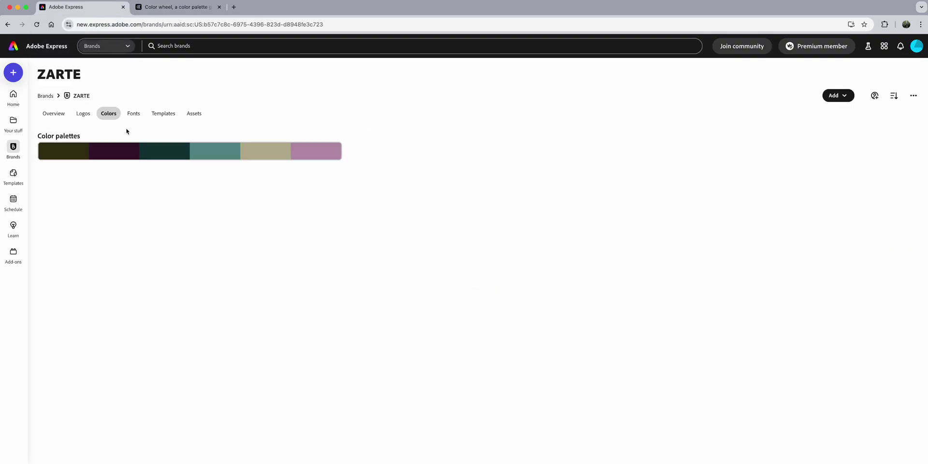
mouse_move(126, 146)
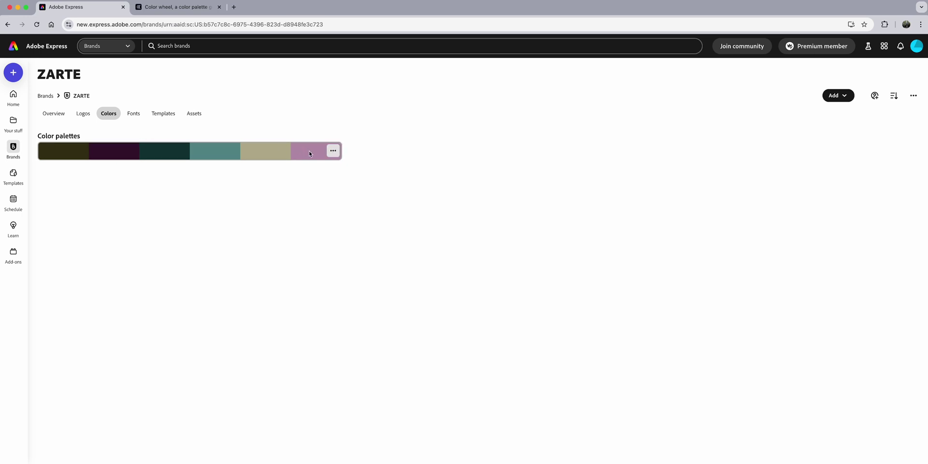
left_click(839, 95)
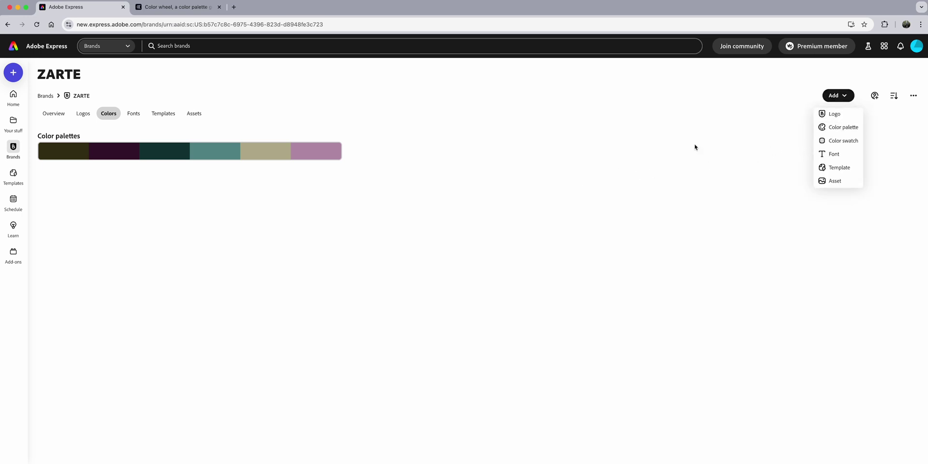
left_click(837, 143)
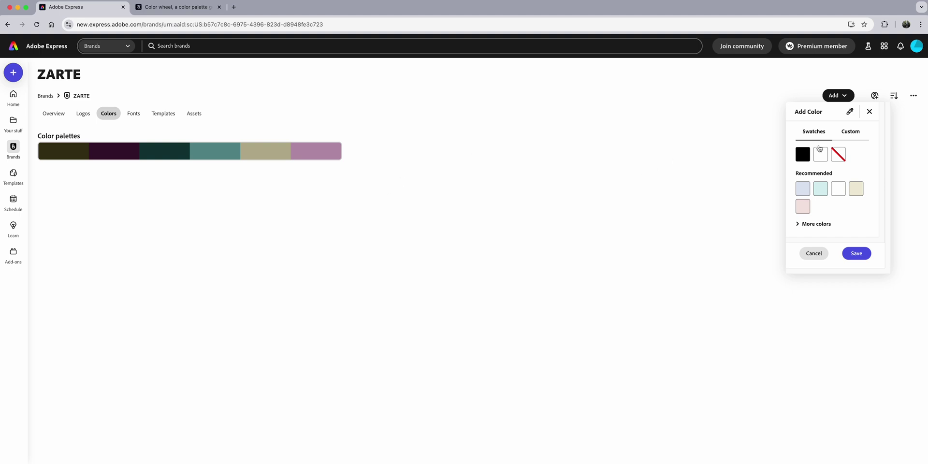
left_click(846, 96)
left_click(846, 97)
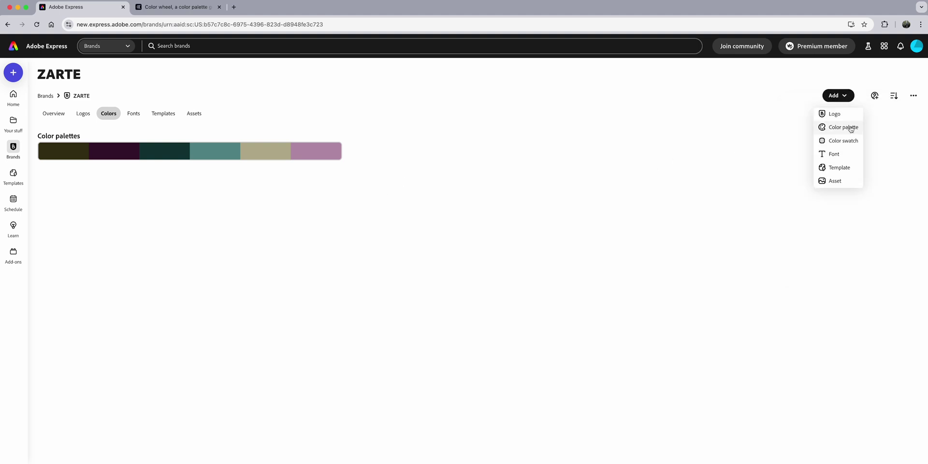
left_click(537, 201)
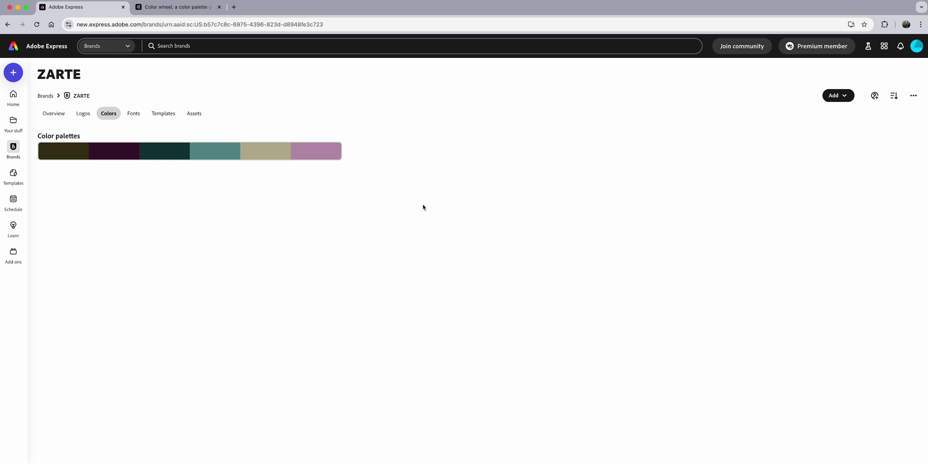
Step: Start adding fonts to the ZARTE brand and browse the available typefaces and their previews
left_click(140, 116)
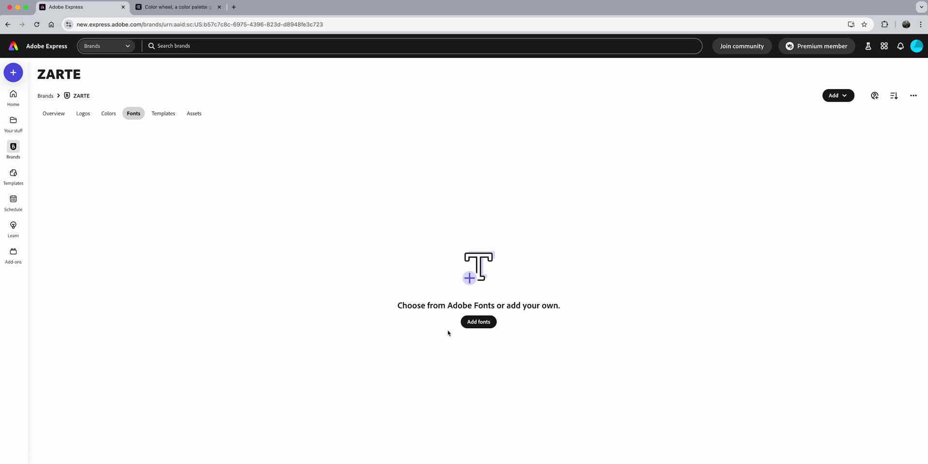
left_click(478, 323)
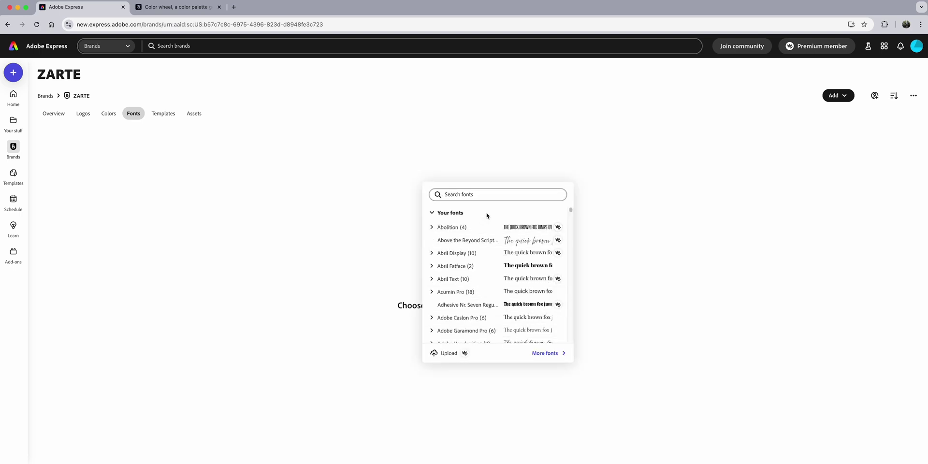
scroll(494, 275, "down", 2)
scroll(496, 293, "down", 5)
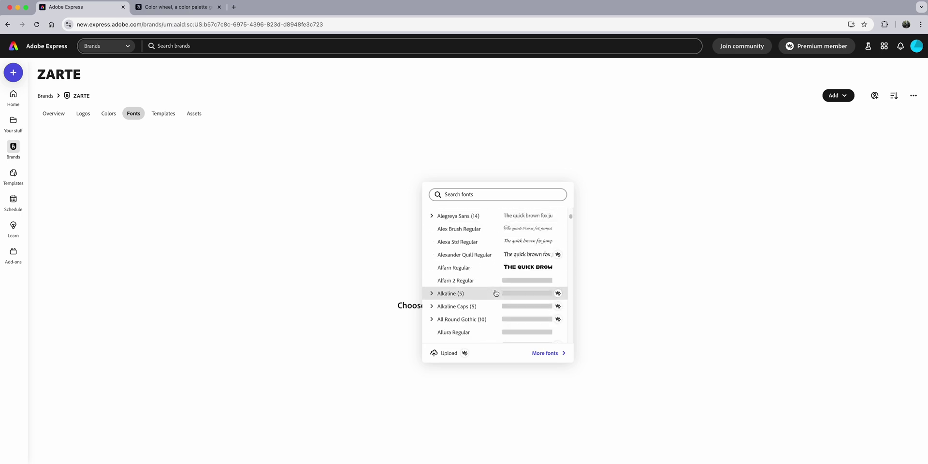
scroll(496, 293, "down", 3)
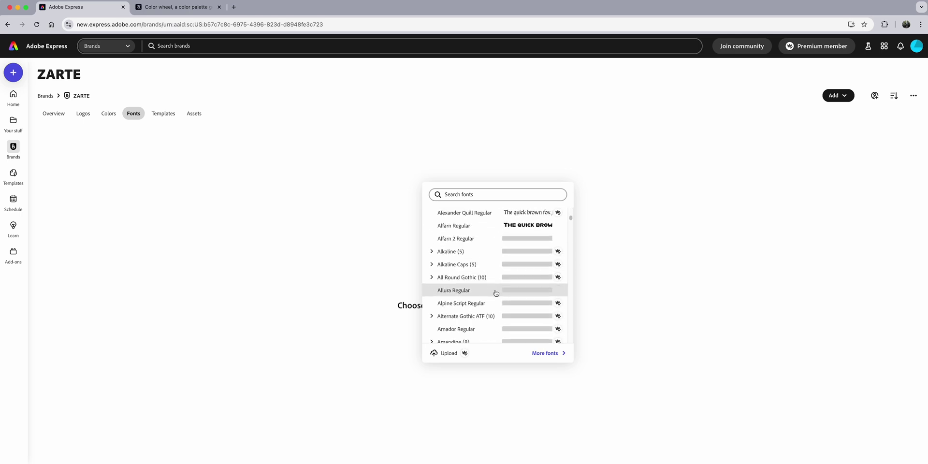
scroll(495, 293, "down", 4)
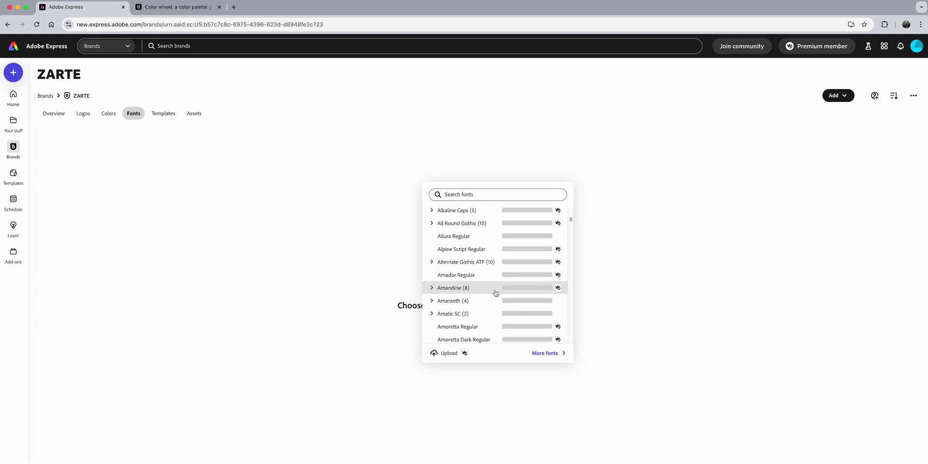
scroll(499, 274, "down", 1)
scroll(499, 274, "up", 5)
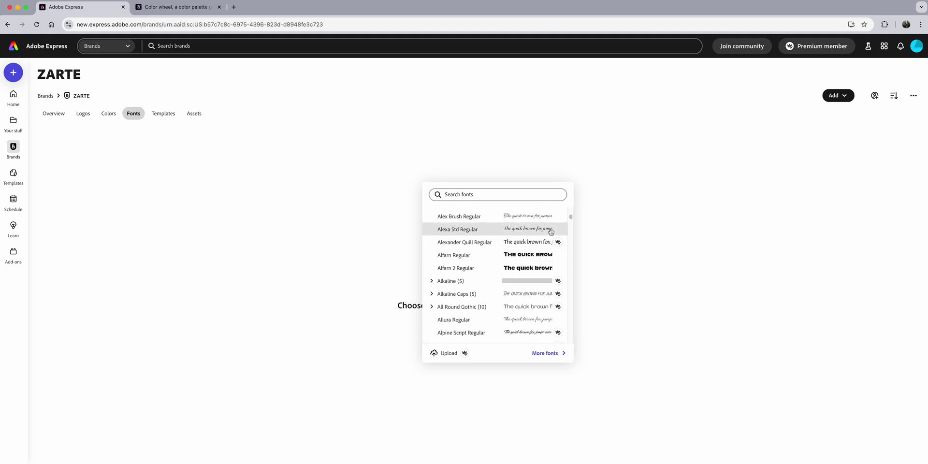
Step: Examine the premium markers beside the fonts and look back through the start of the font list
mouse_move(559, 247)
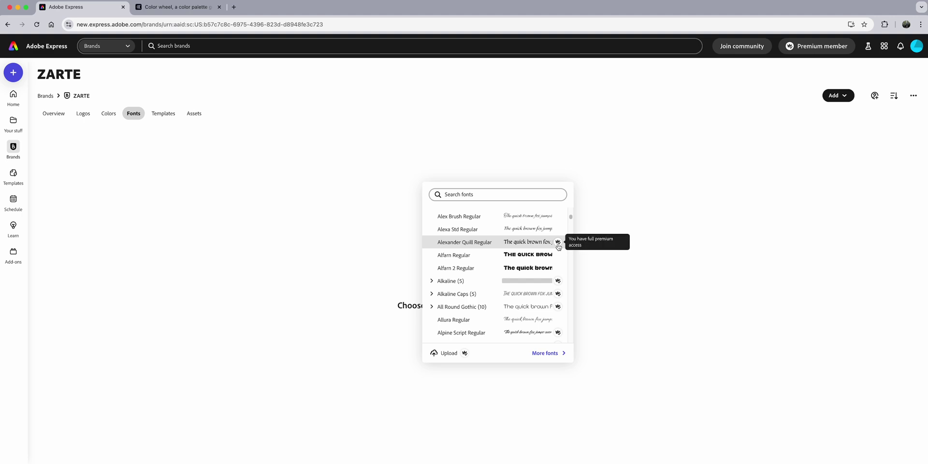
mouse_move(557, 284)
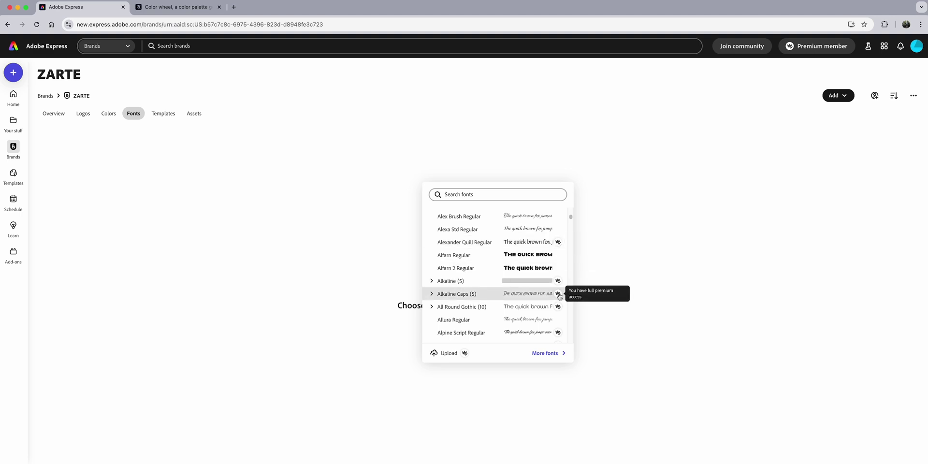
mouse_move(559, 309)
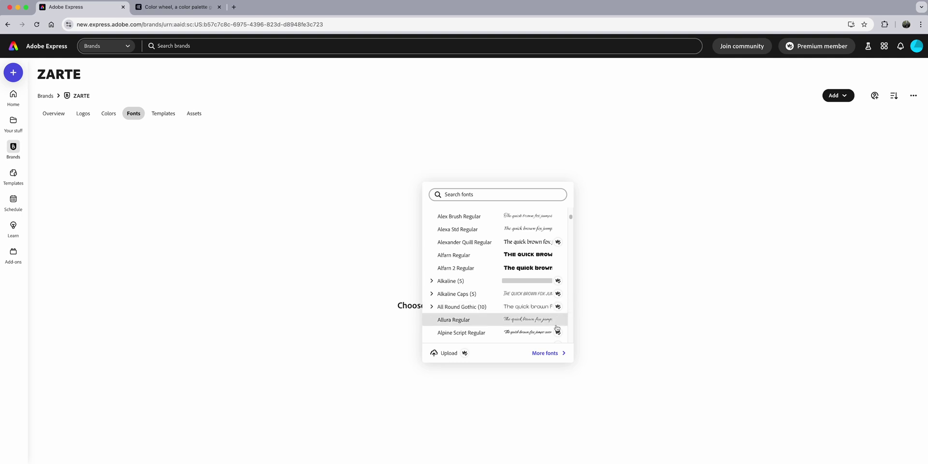
mouse_move(558, 339)
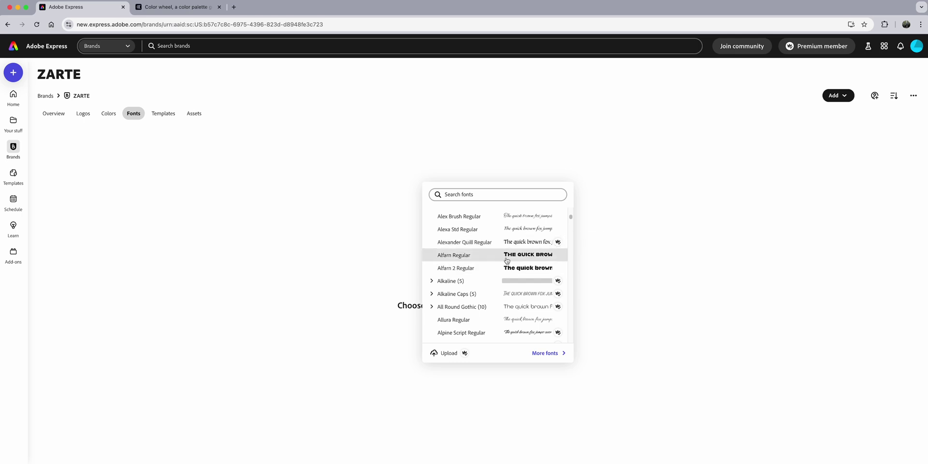
scroll(529, 269, "up", 5)
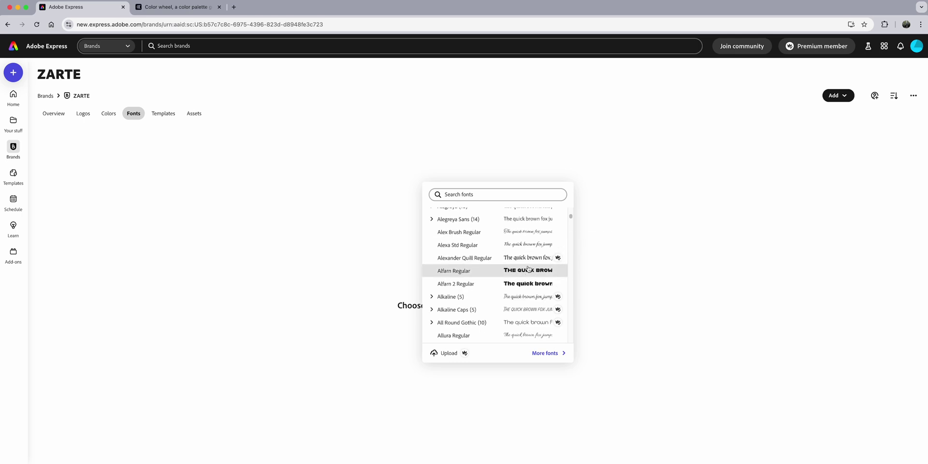
scroll(529, 269, "up", 4)
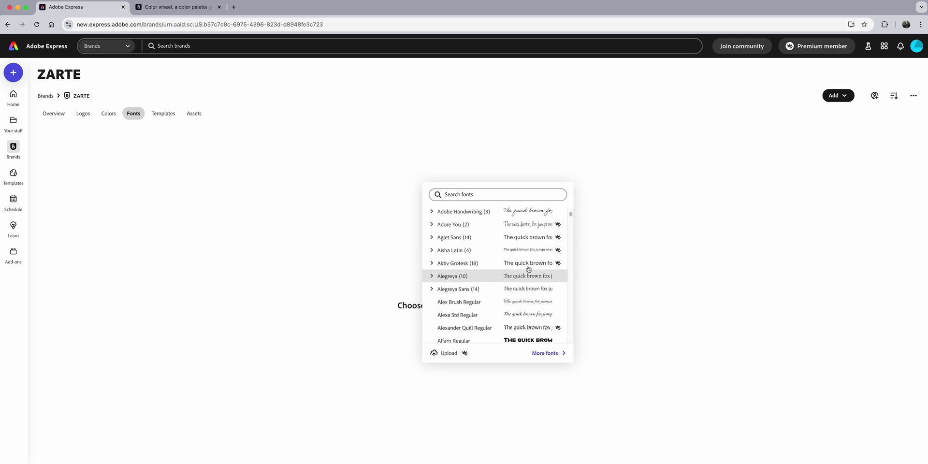
scroll(529, 269, "up", 4)
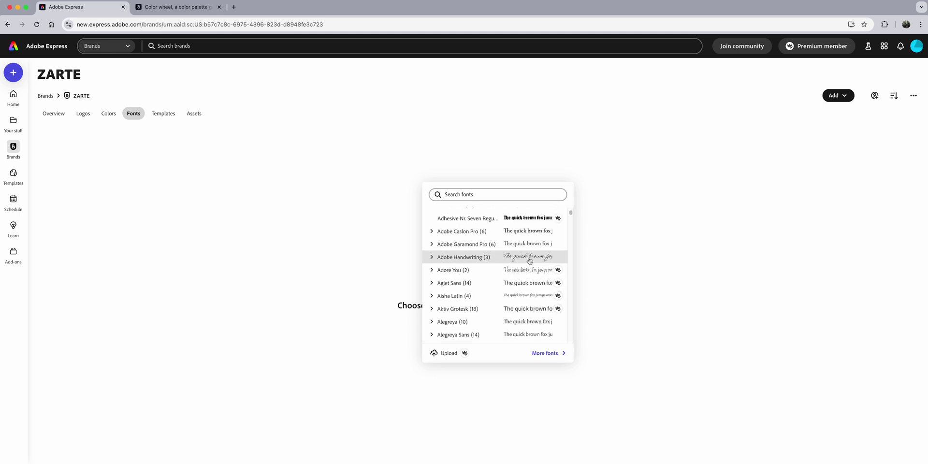
scroll(529, 260, "up", 4)
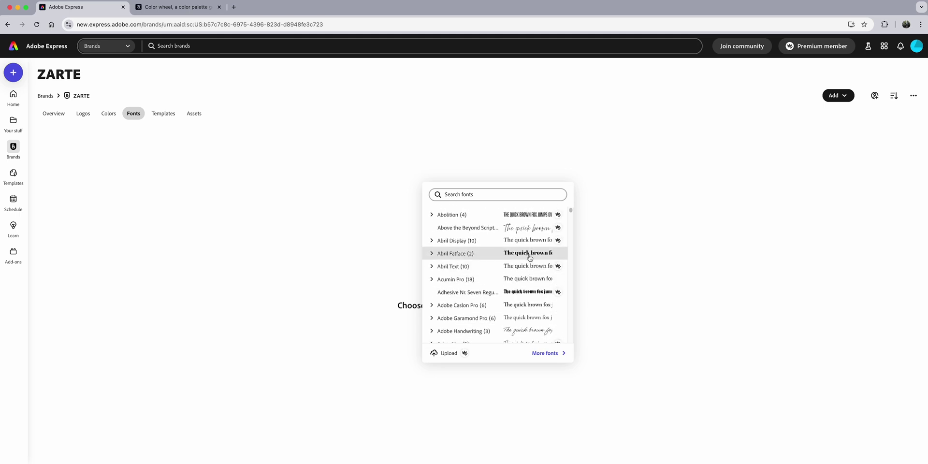
Step: Look through the available fonts and font categories, then find the Westgate family and add Westgate Bold to the ZARTE brand
scroll(529, 257, "down", 10)
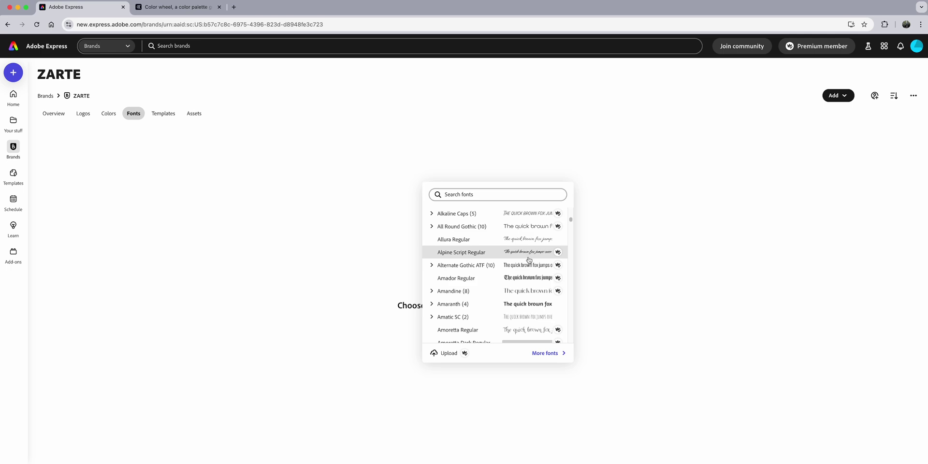
scroll(528, 273, "down", 5)
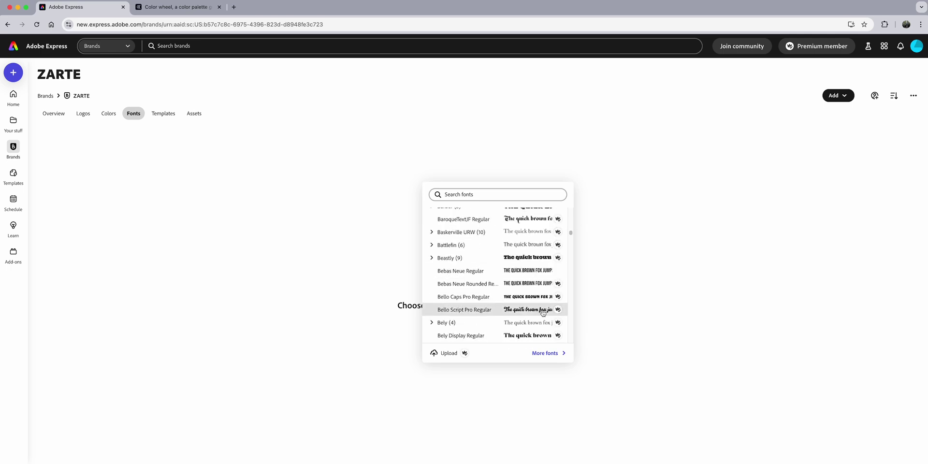
left_click(550, 355)
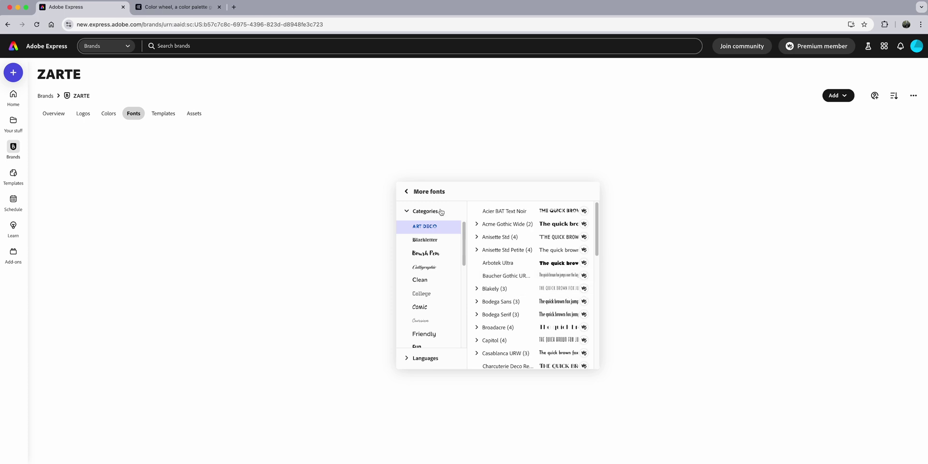
left_click(407, 199)
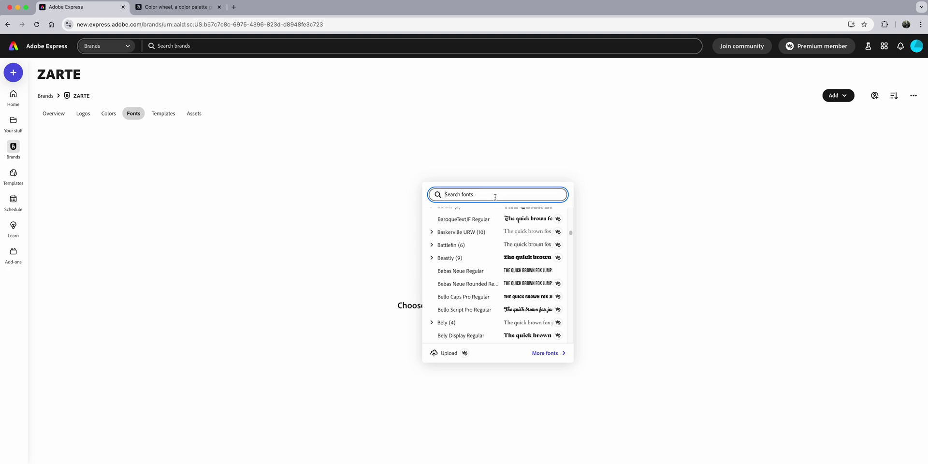
type("westga")
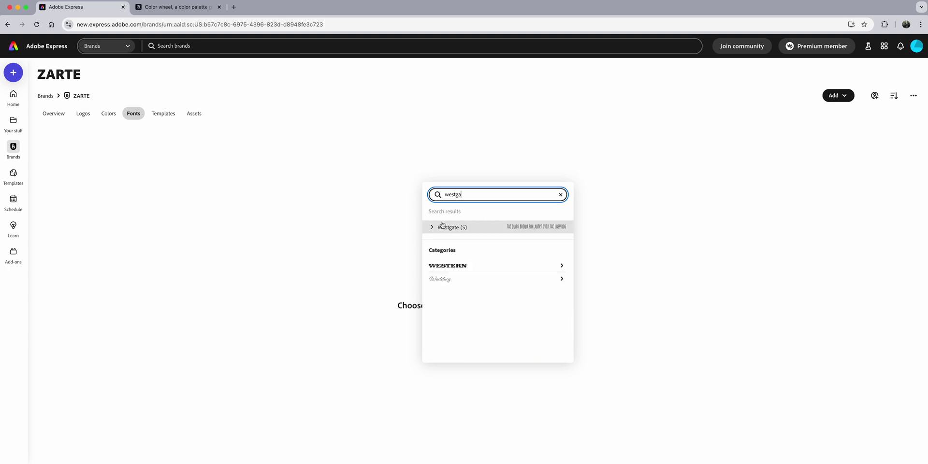
left_click(442, 226)
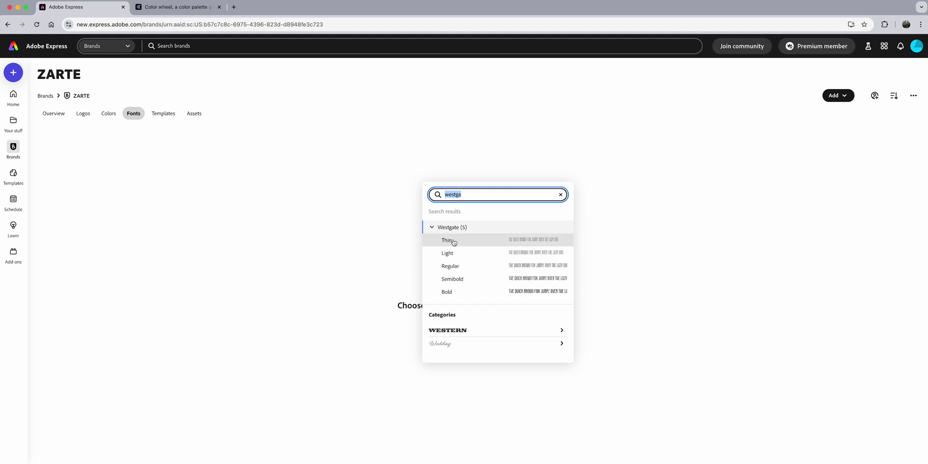
left_click(468, 290)
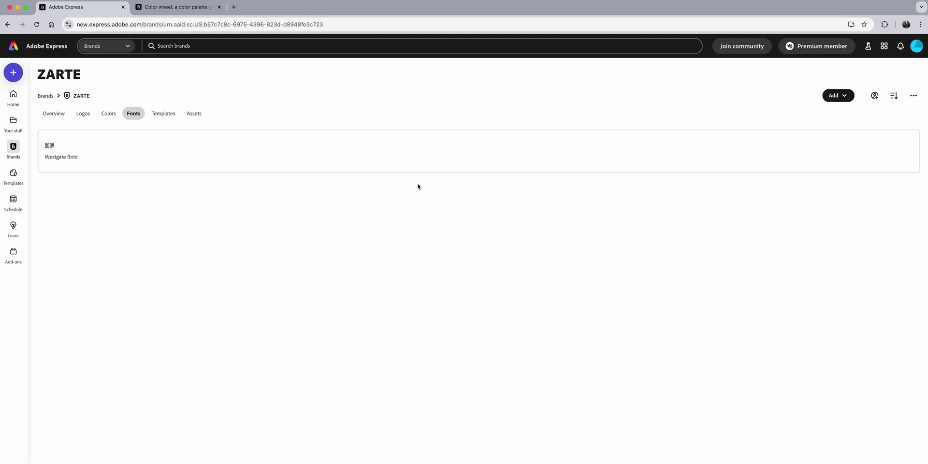
Step: Find the Westgate family again and add its Semibold style to the ZARTE brand fonts
left_click(832, 96)
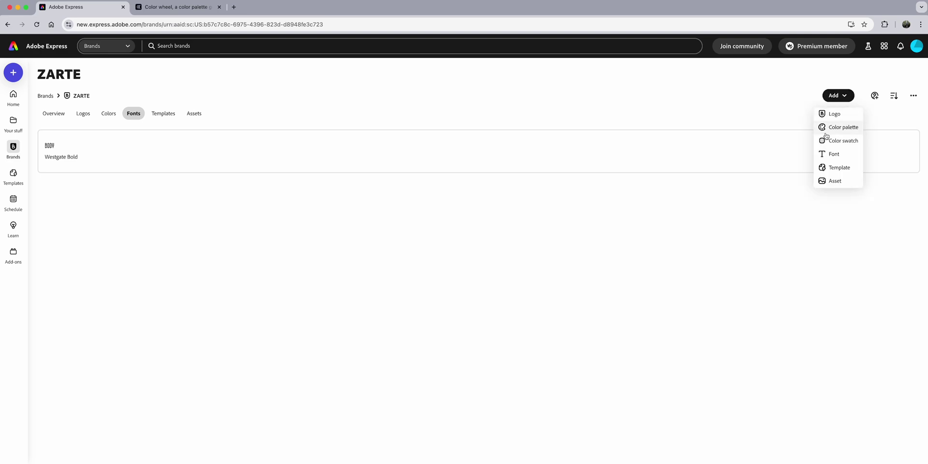
left_click(828, 154)
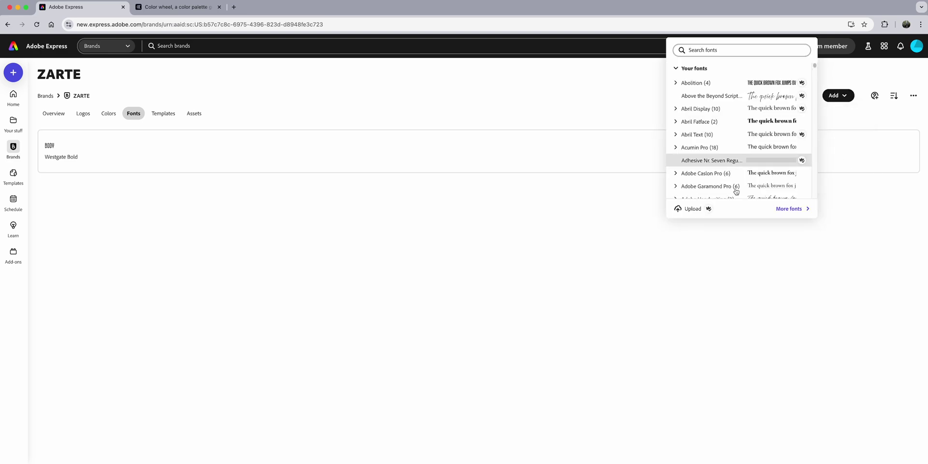
left_click(701, 50)
type("wes")
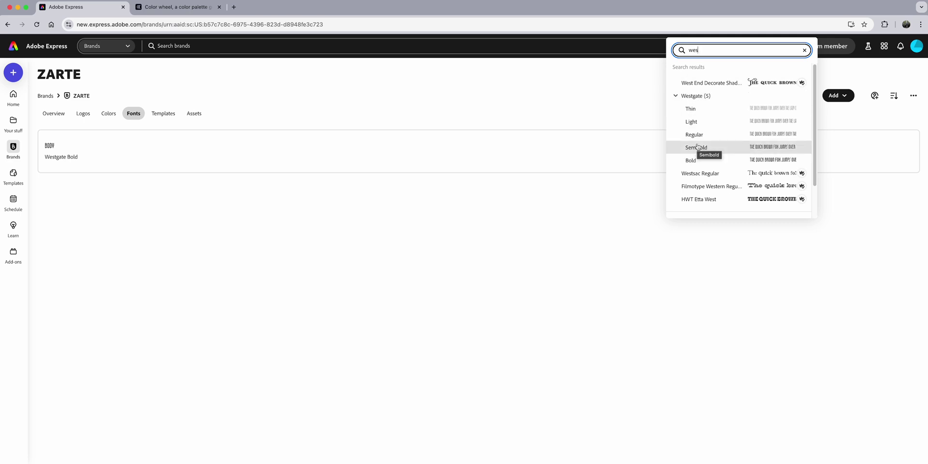
left_click(697, 146)
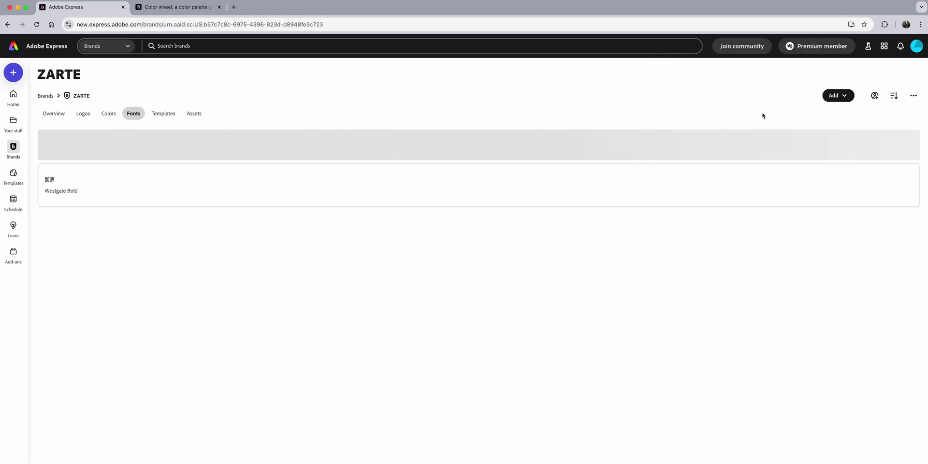
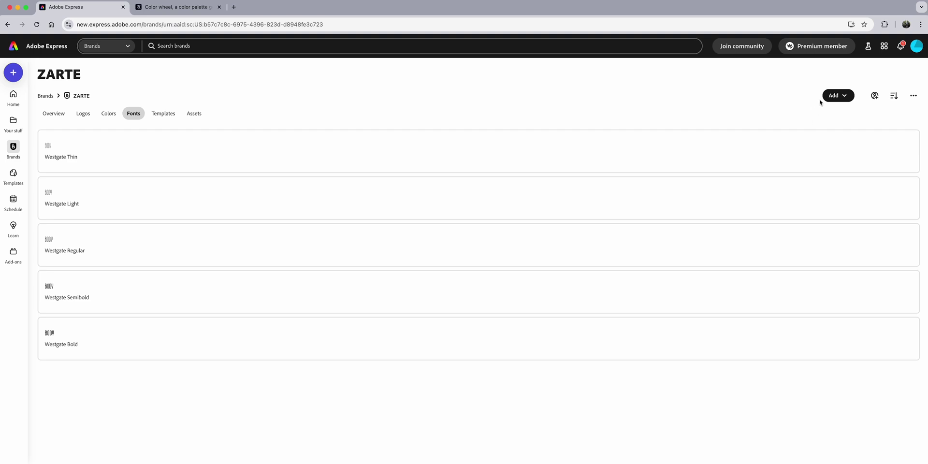
Step: Upload the Allenoire Regular font file, acknowledge the licensing rights and add the font to the ZARTE brand
left_click(842, 99)
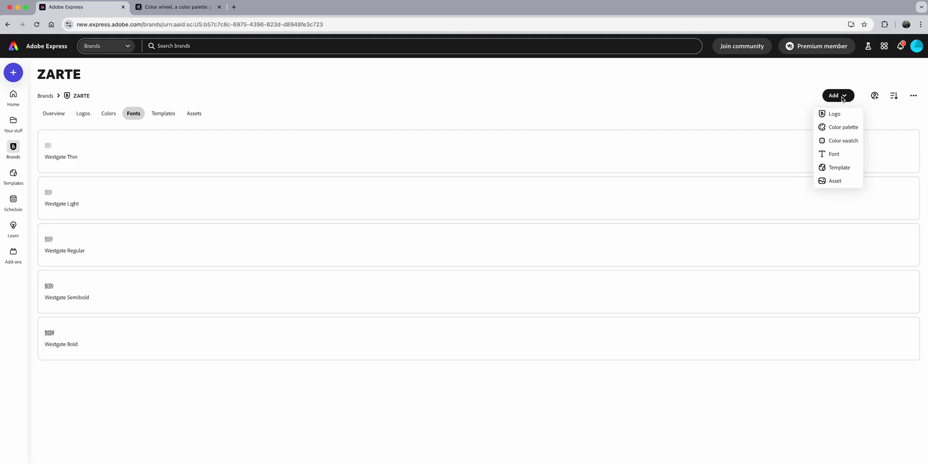
left_click(842, 153)
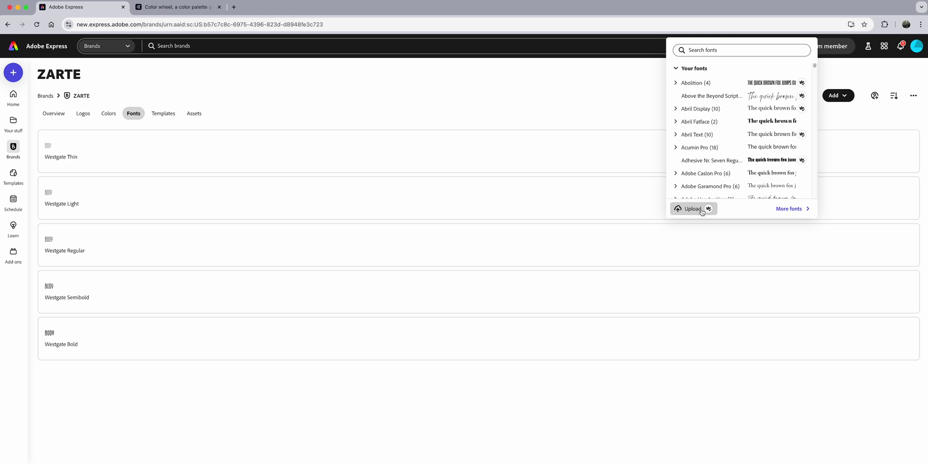
left_click(702, 212)
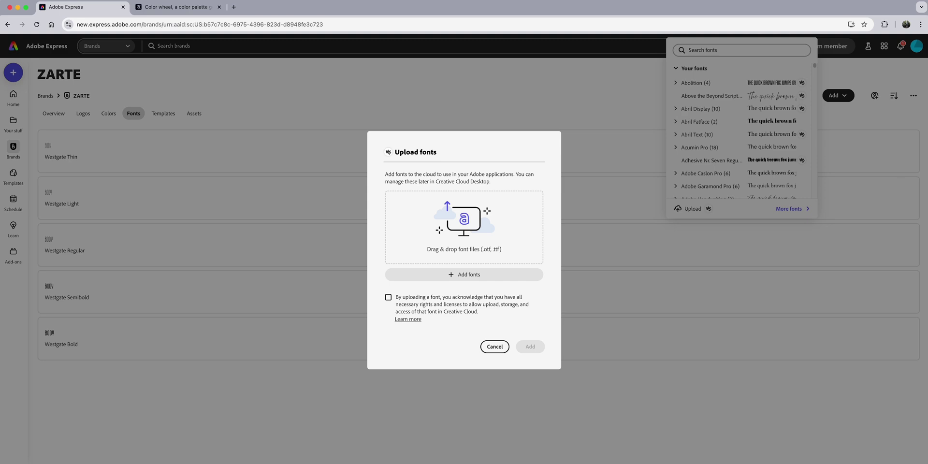
left_click_drag(856, 140, 488, 236)
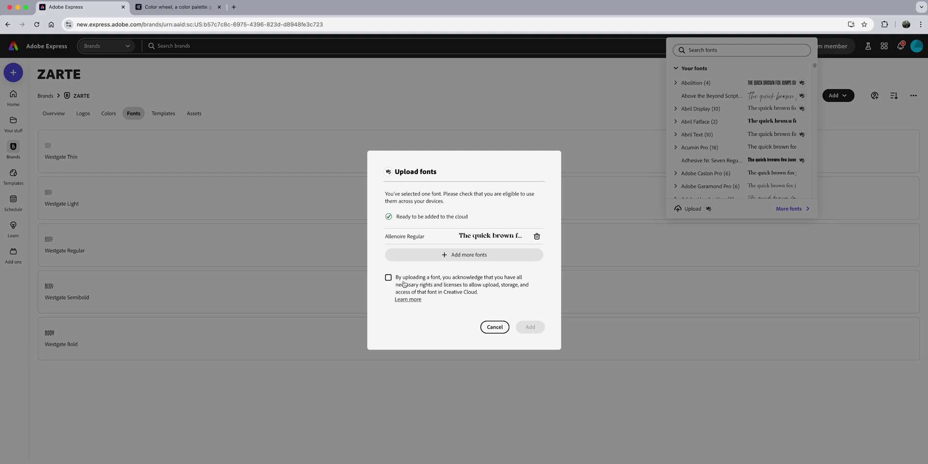
left_click(389, 278)
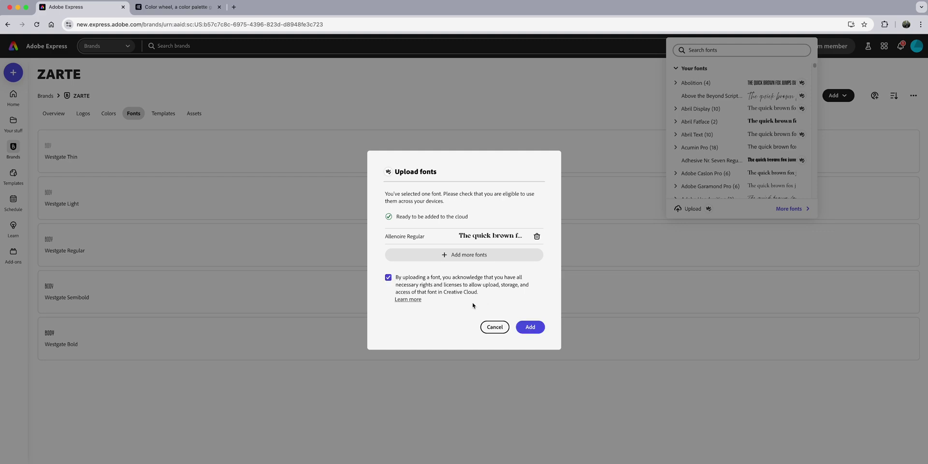
left_click(531, 327)
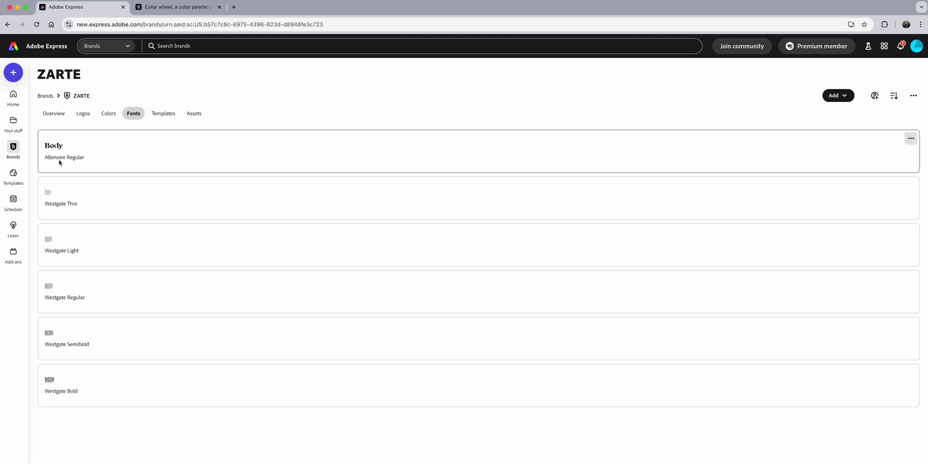
Step: Upload the four photos of the man in the cap to the ZARTE brand's assets and review the brand overview
left_click(88, 112)
left_click(108, 113)
left_click(167, 114)
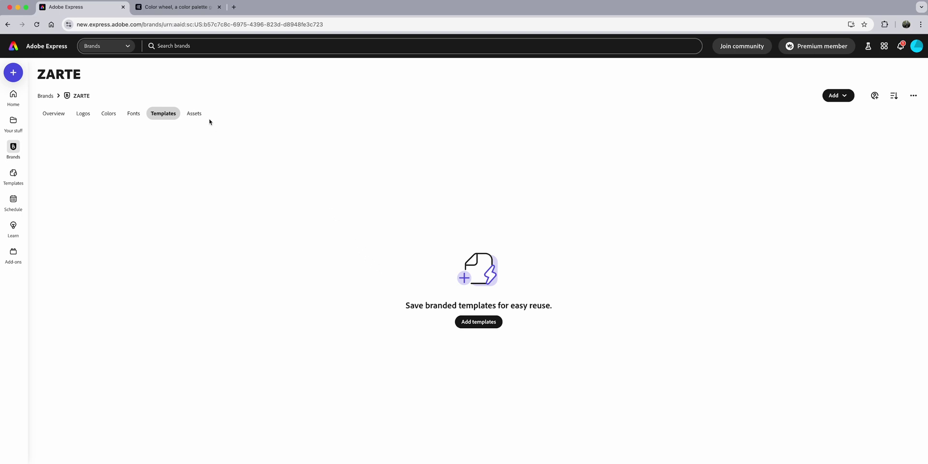
left_click(195, 114)
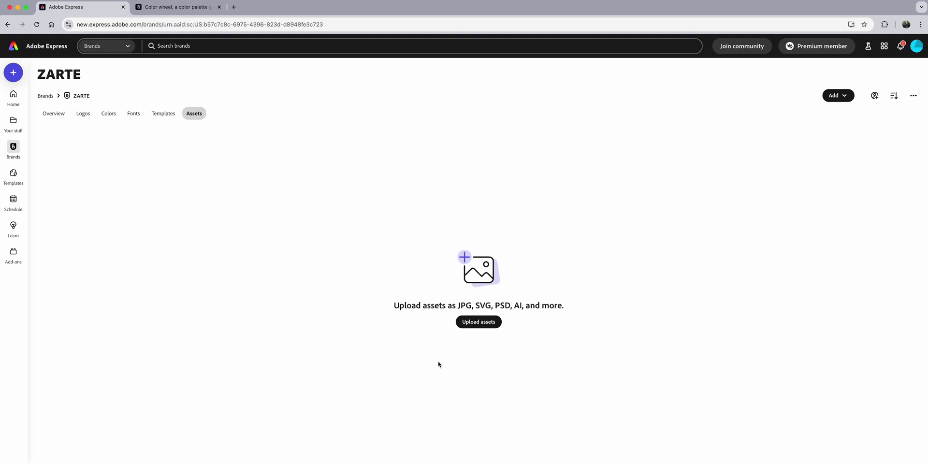
left_click(479, 322)
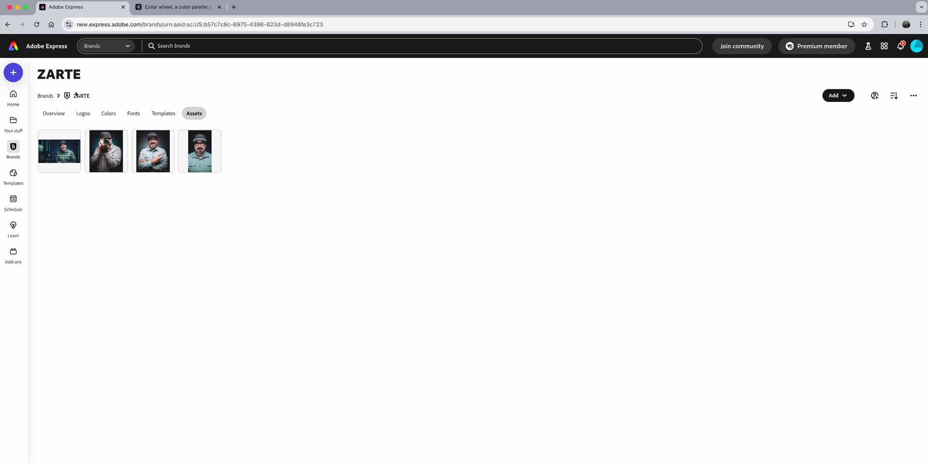
left_click(54, 113)
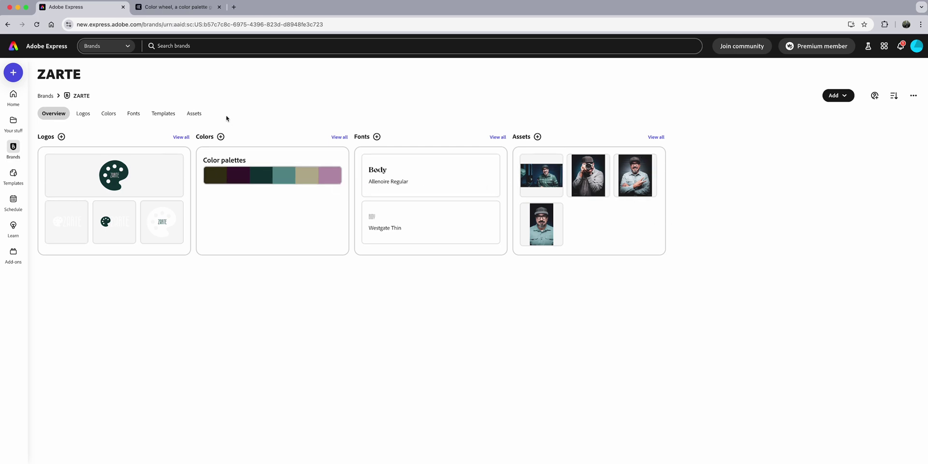
Step: Search all templates for instagram and start a design from the Big Sale story template with the woman in a plaid coat
left_click(14, 46)
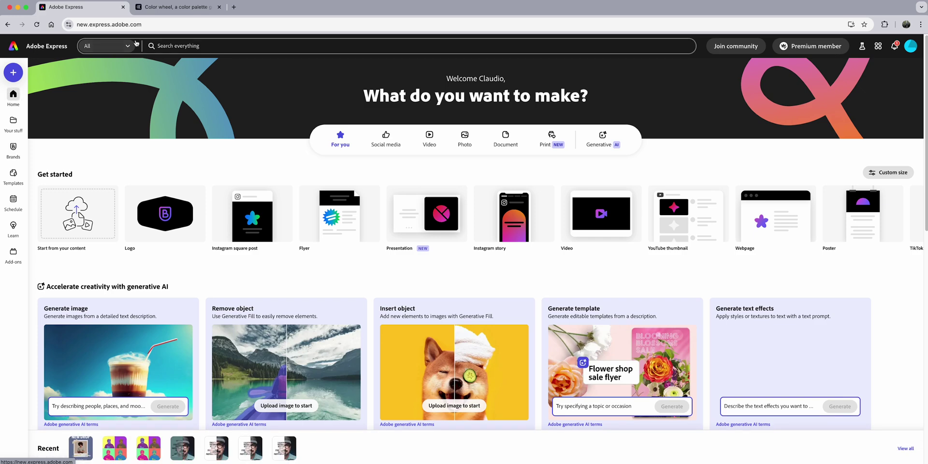
left_click(176, 47)
left_click(172, 81)
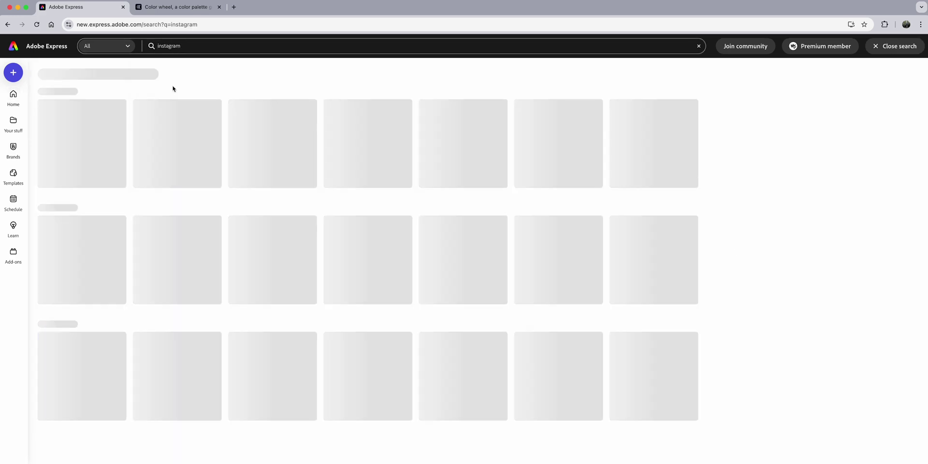
left_click(57, 120)
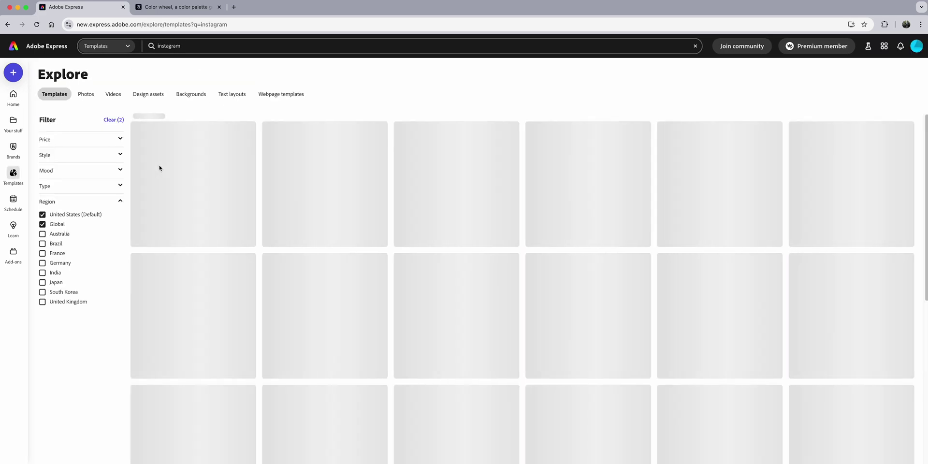
scroll(538, 338, "down", 15)
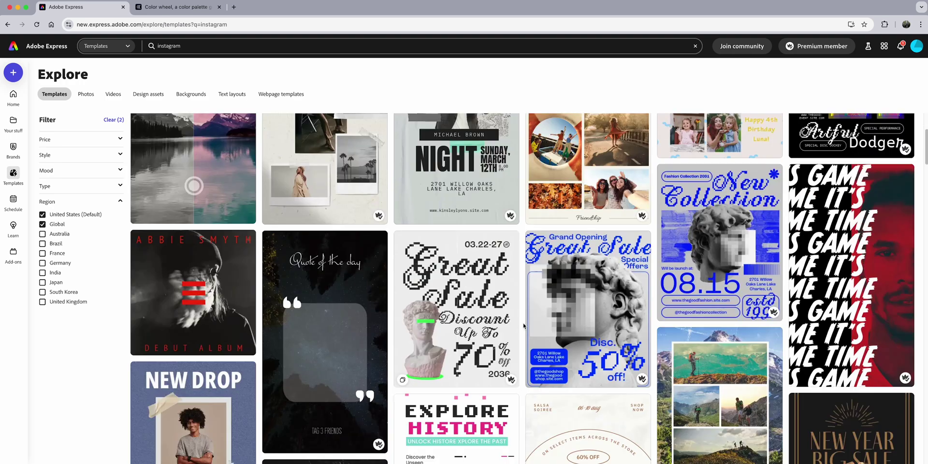
scroll(523, 325, "down", 5)
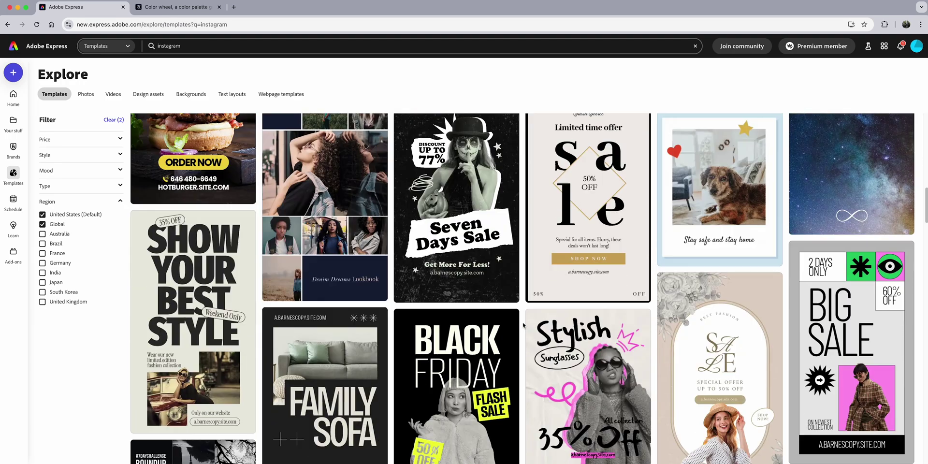
scroll(524, 325, "down", 1)
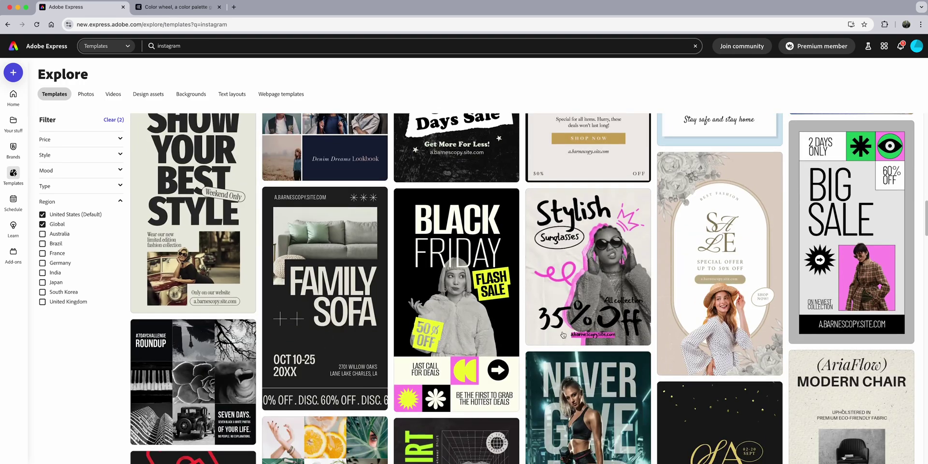
scroll(851, 276, "down", 2)
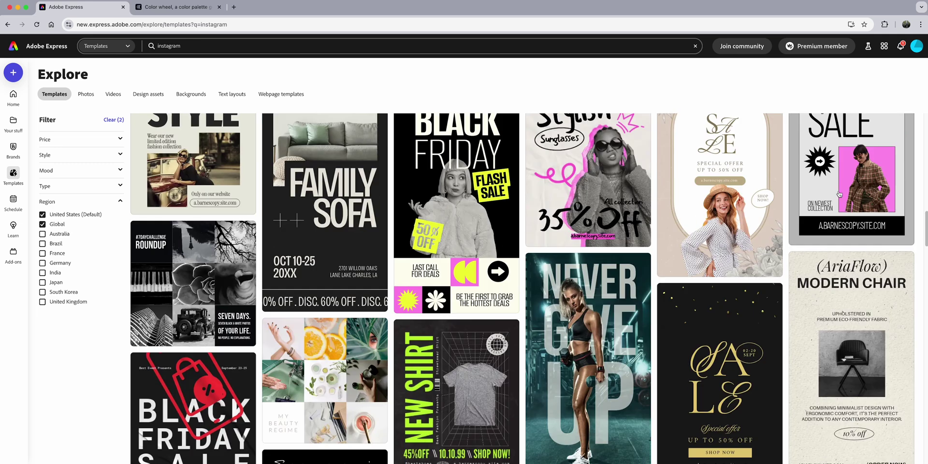
left_click(839, 177)
left_click(520, 179)
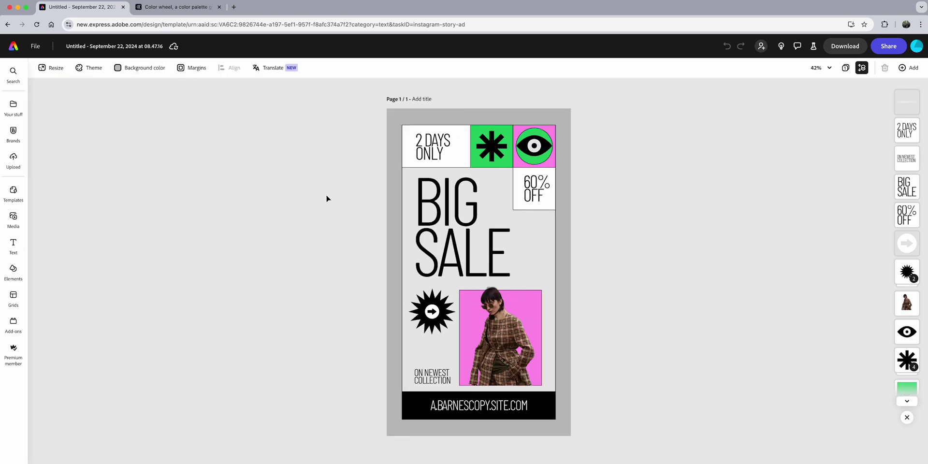
Step: Replace the woman in the plaid coat with the ZARTE brand photo of the man with crossed arms, without its background
left_click(504, 332)
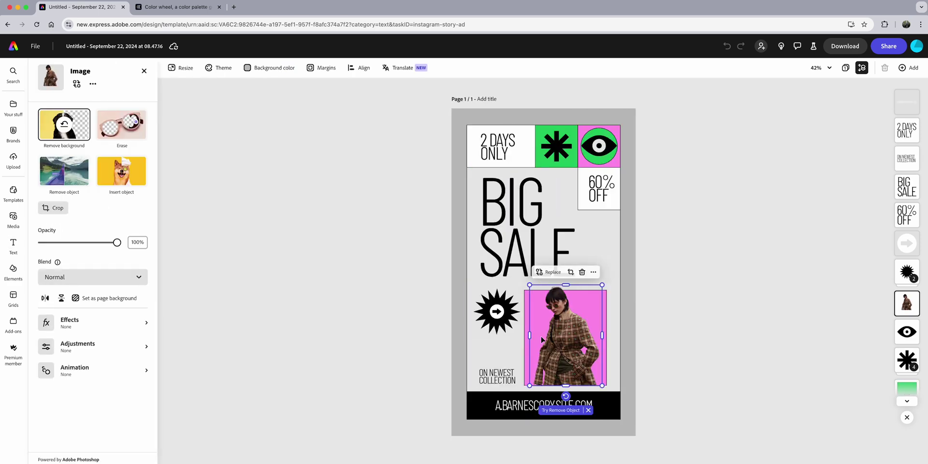
left_click(76, 84)
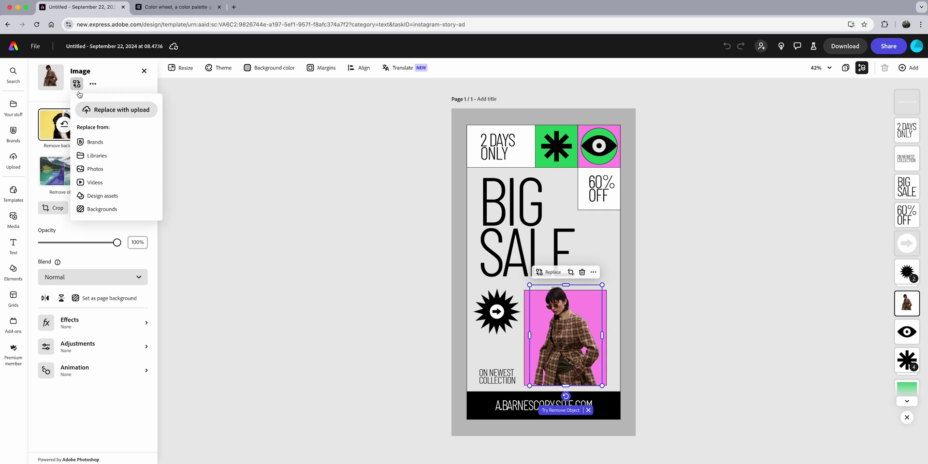
left_click(95, 142)
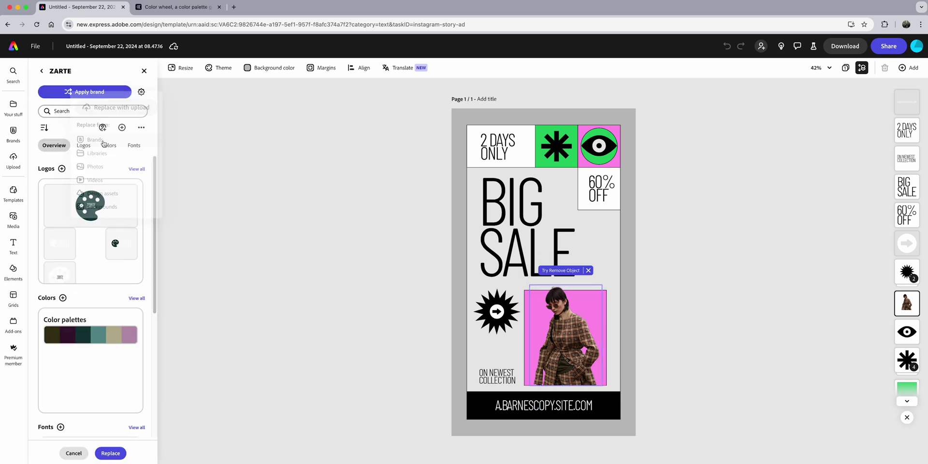
scroll(114, 281, "down", 5)
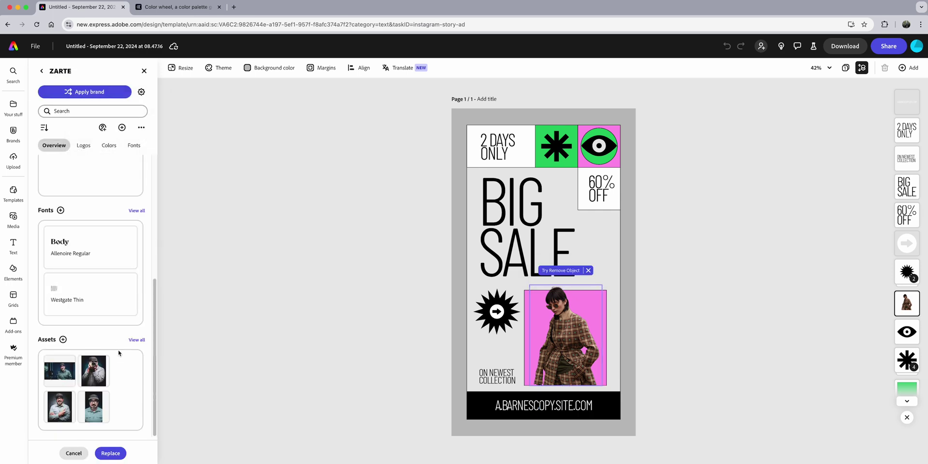
left_click(131, 340)
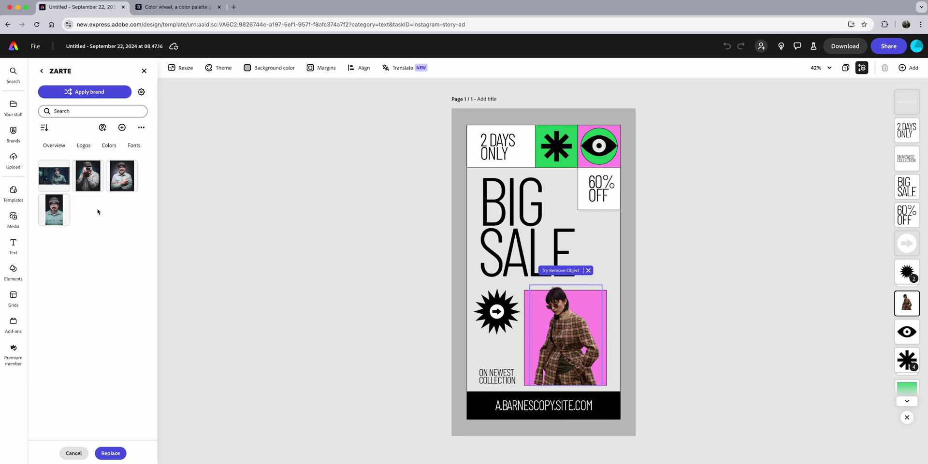
left_click(118, 183)
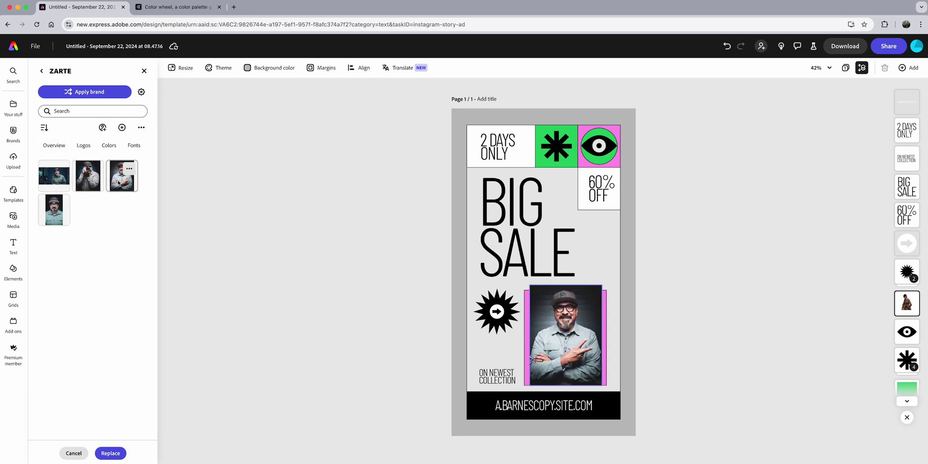
left_click(564, 327)
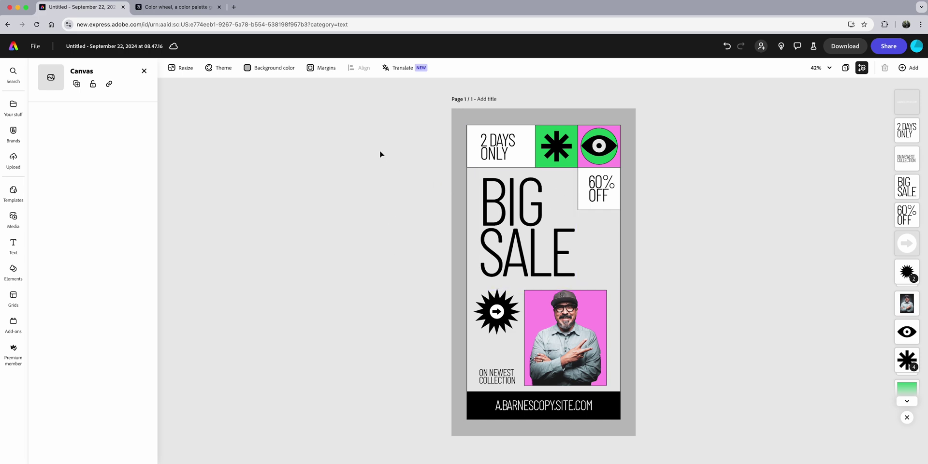
Step: Apply the ZARTE color theme to the page and shuffle it to a teal layout with a dark plum border and mauve lettering
left_click(224, 72)
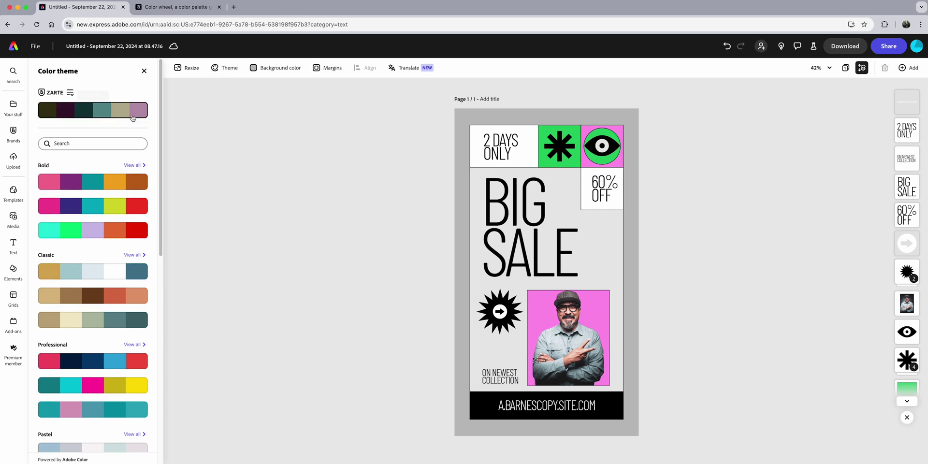
left_click(76, 112)
left_click(142, 93)
left_click(142, 93)
left_click(143, 94)
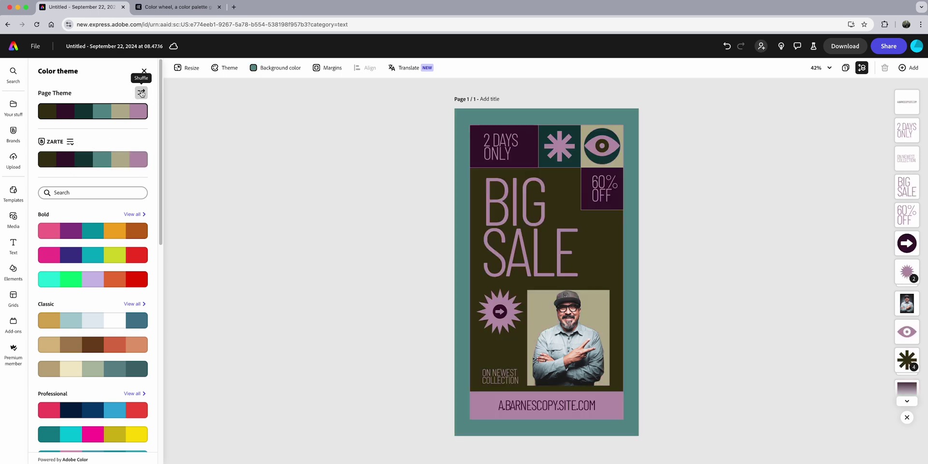
left_click(141, 93)
left_click(141, 93)
left_click(141, 93)
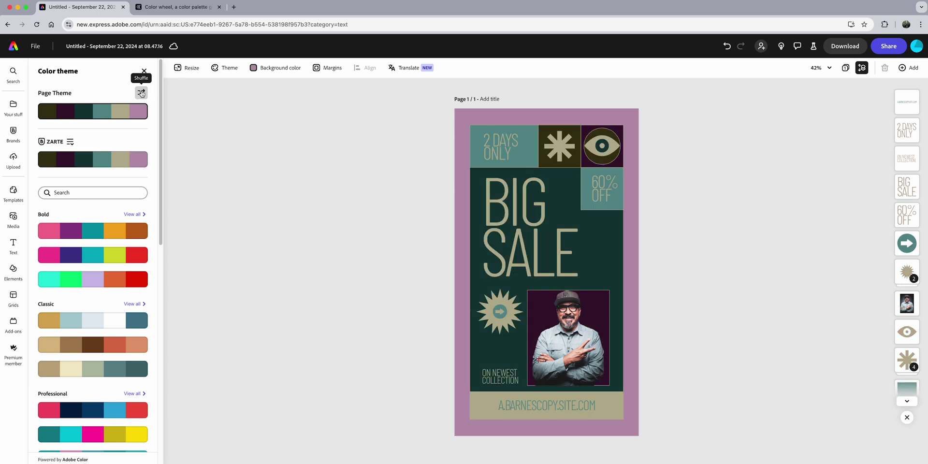
left_click(141, 94)
left_click(141, 93)
left_click(141, 94)
left_click(141, 93)
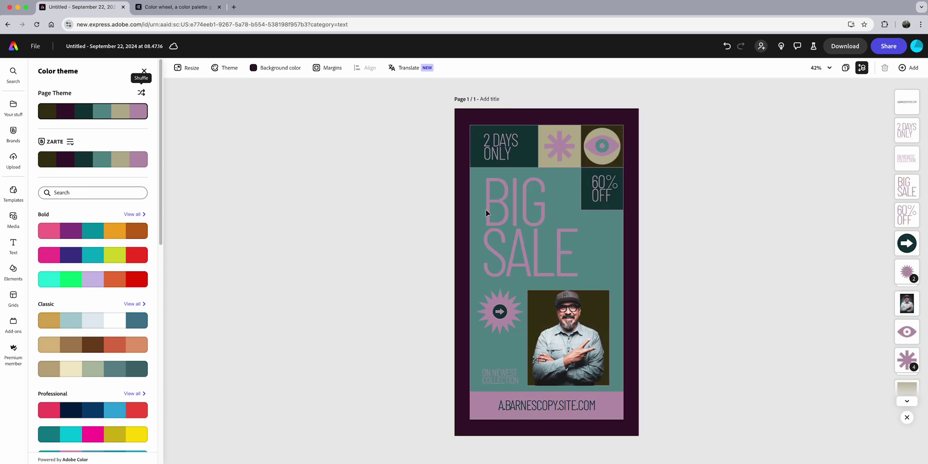
Step: Fill the rectangle behind the man with the mauve brand color, trying teal and undoing it
left_click(605, 322)
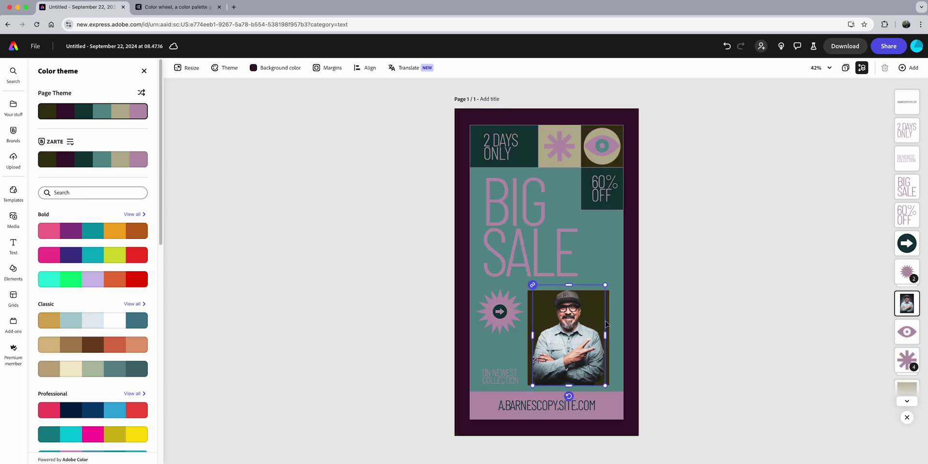
left_click(605, 323)
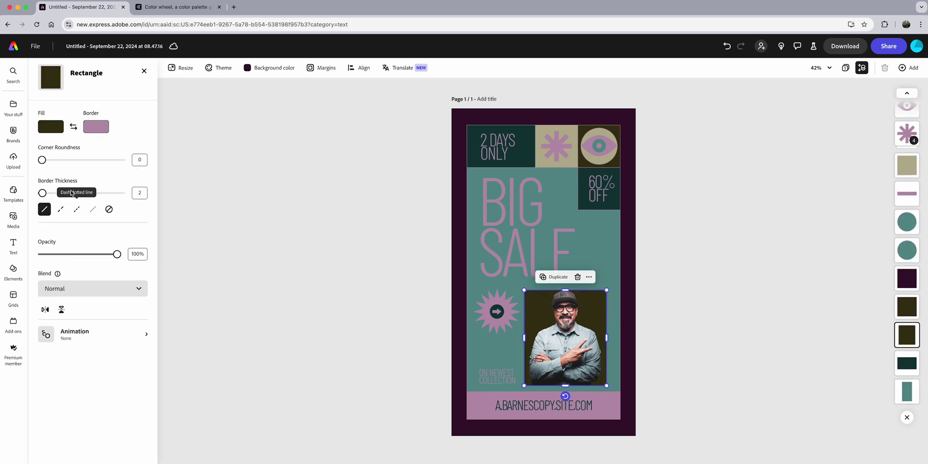
left_click(51, 127)
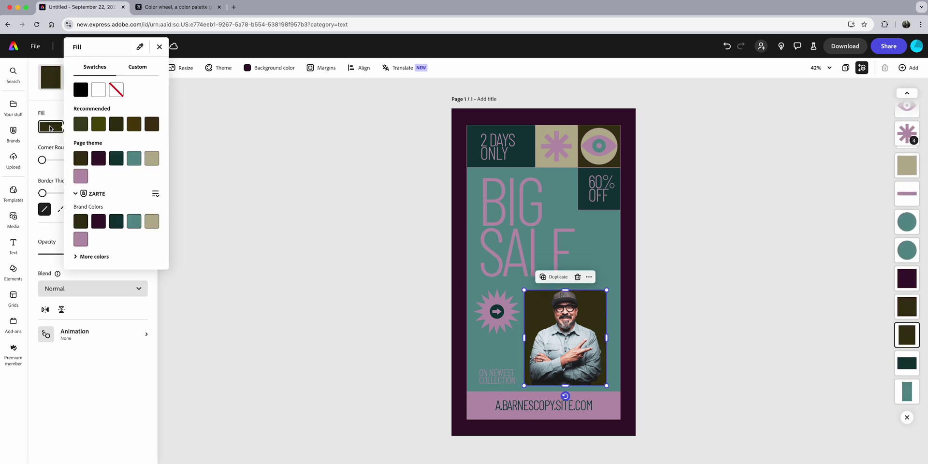
left_click(80, 176)
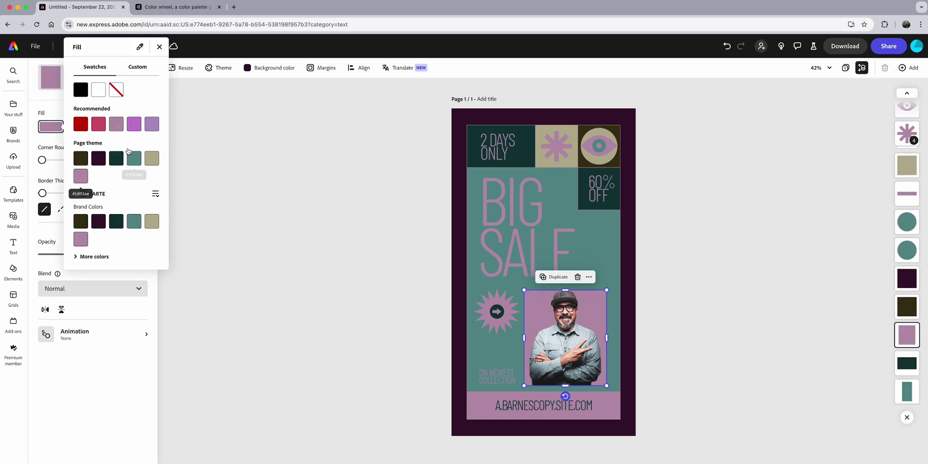
left_click(140, 228)
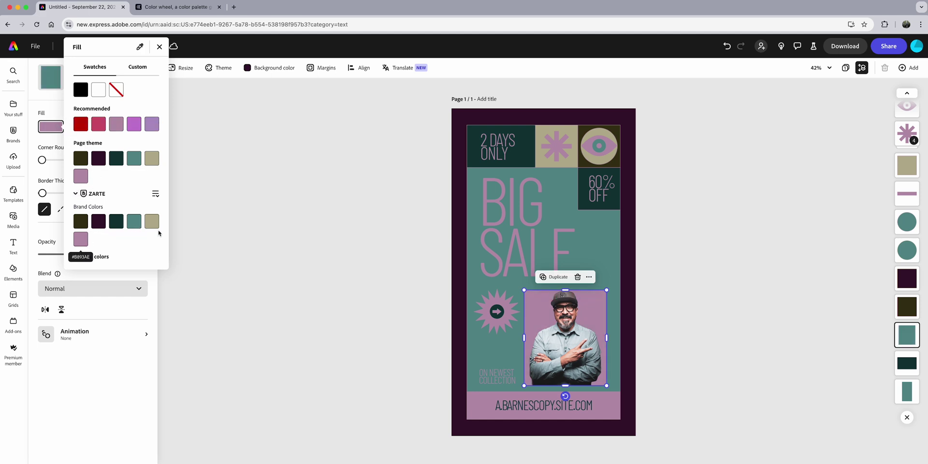
key("super+z")
left_click(226, 218)
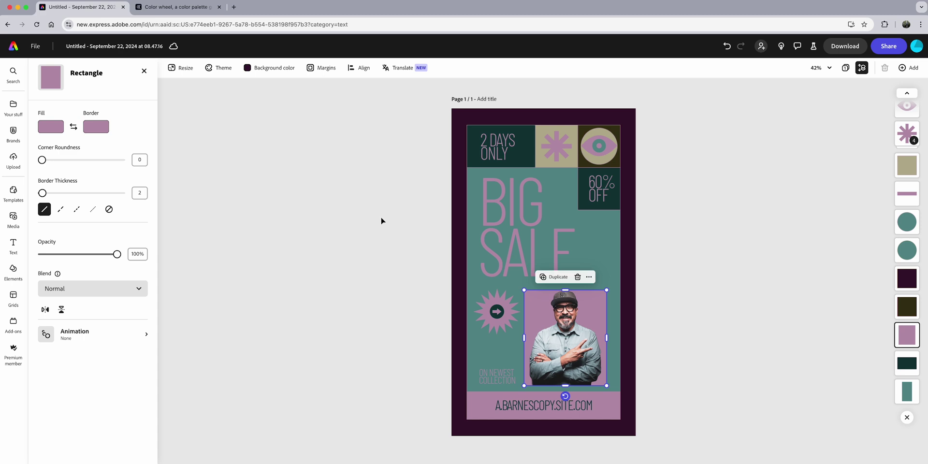
Step: Set the BIG SALE headline in the brand font Allenoire Regular
left_click(541, 230)
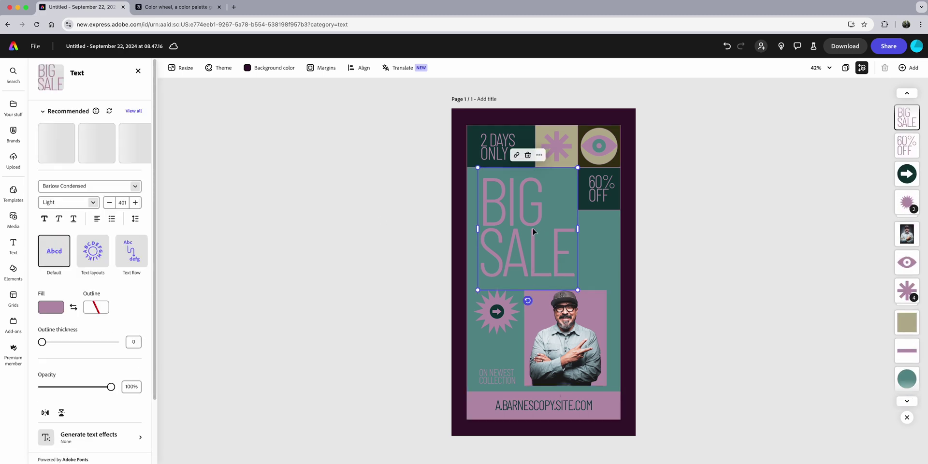
left_click(128, 186)
left_click(79, 238)
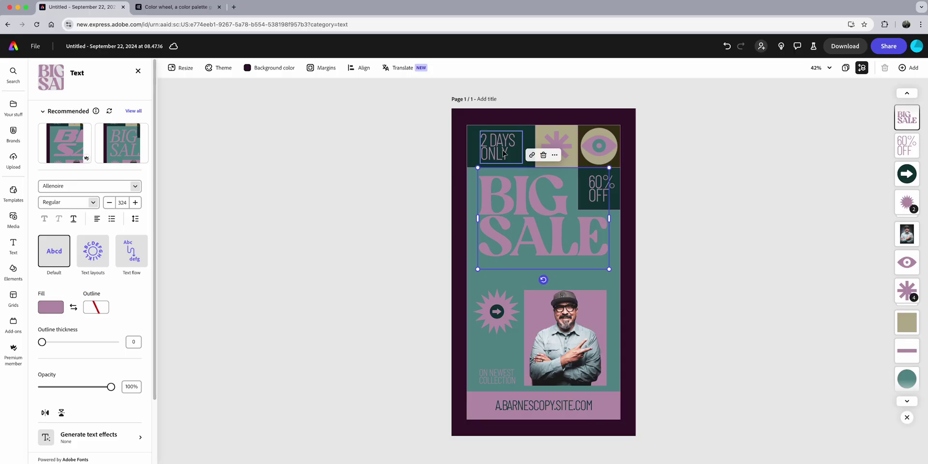
Step: Set the 2 DAYS ONLY text in the brand font Westgate Bold
left_click(498, 146)
left_click(97, 186)
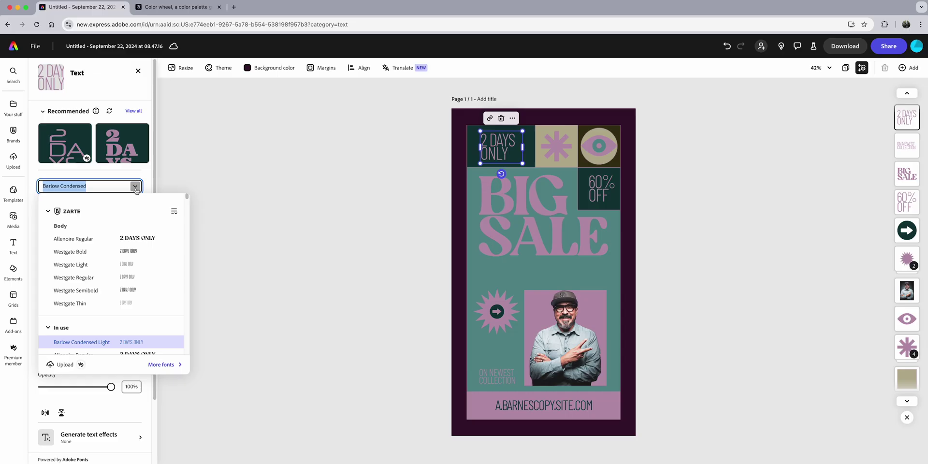
left_click(109, 255)
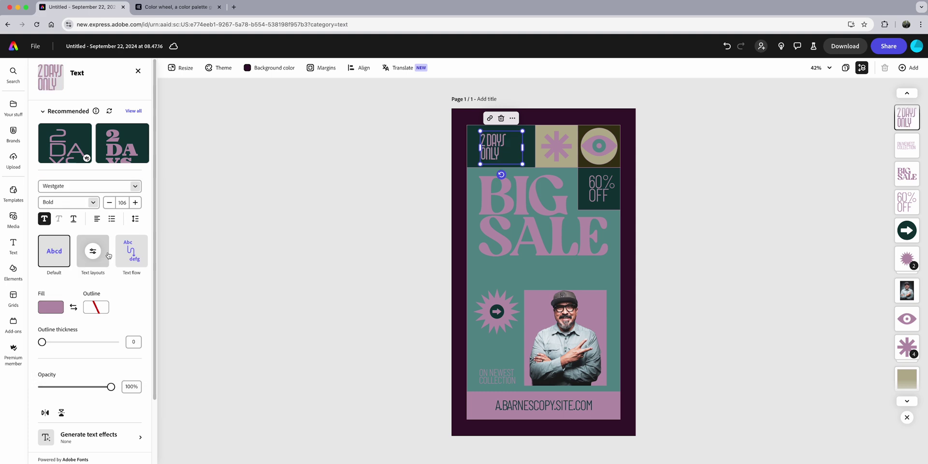
left_click(326, 308)
Step: Delete the ON NEWEST COLLECTION text beside the man's photo
left_click(517, 403)
left_click(499, 370)
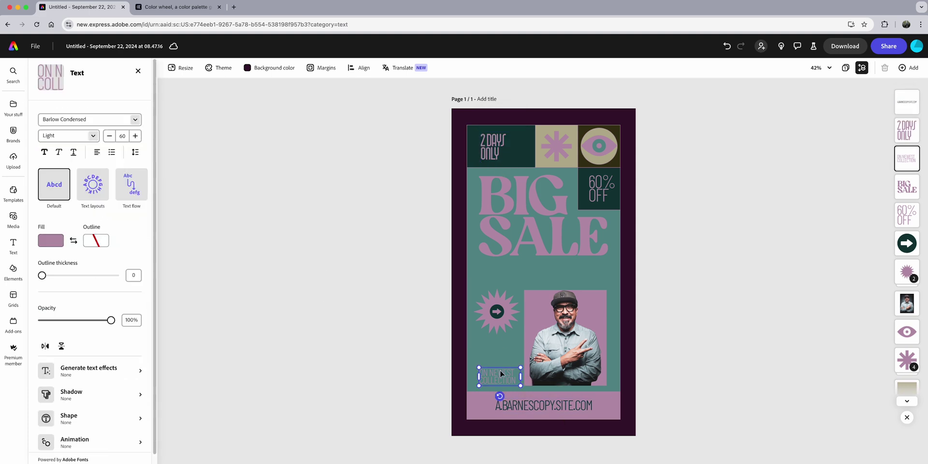
key("Delete")
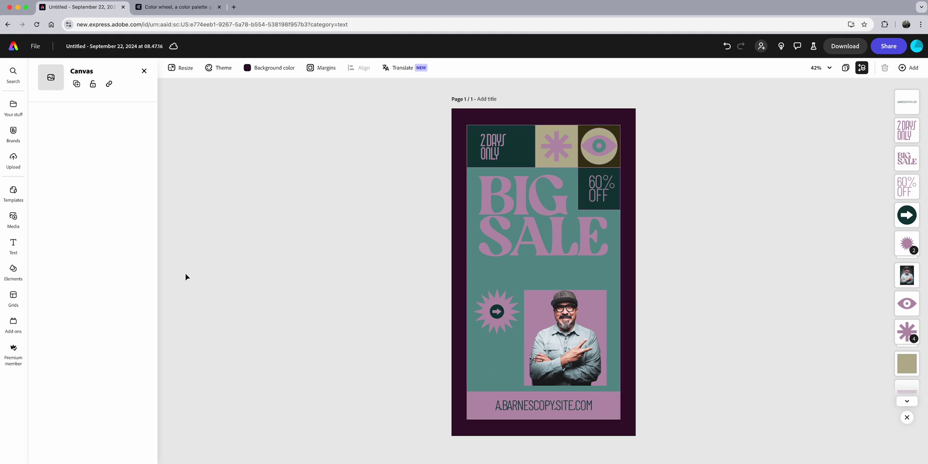
Step: Add the dark palette-shaped ZARTE logo from the brand, shrink it and place it below the starburst beside the photo
left_click(13, 133)
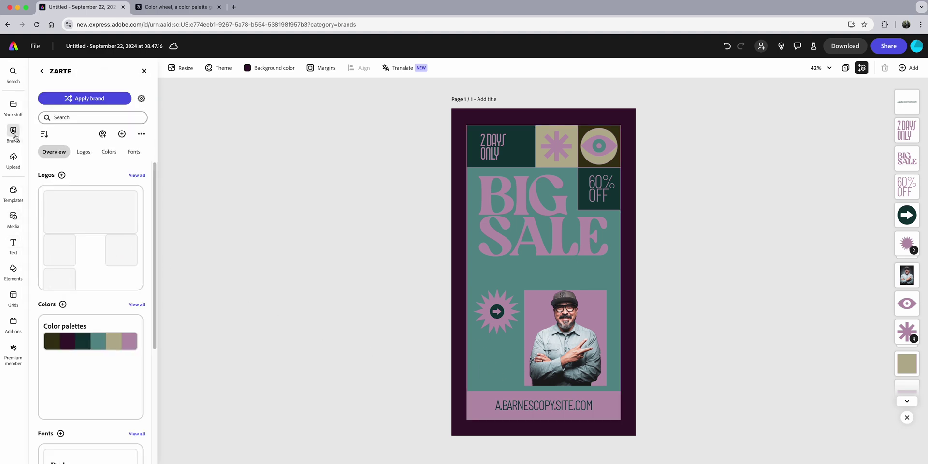
left_click(137, 175)
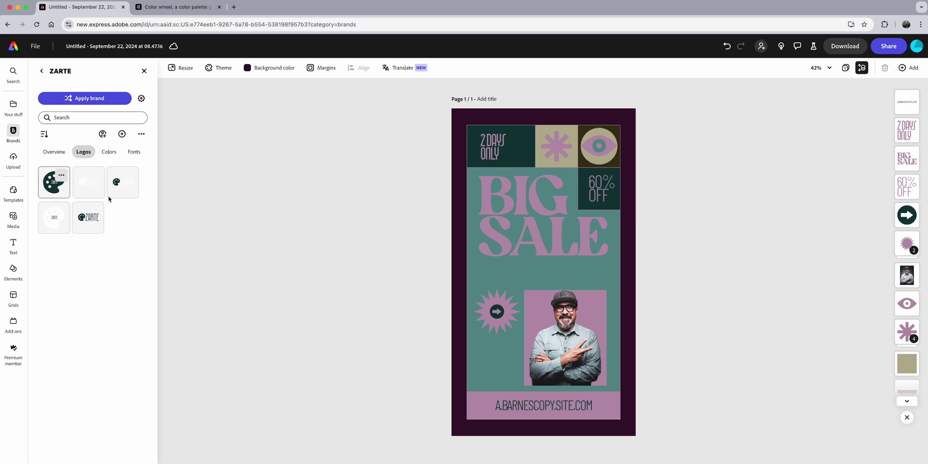
left_click(57, 191)
left_click_drag(566, 265, 533, 312)
left_click_drag(541, 283, 512, 359)
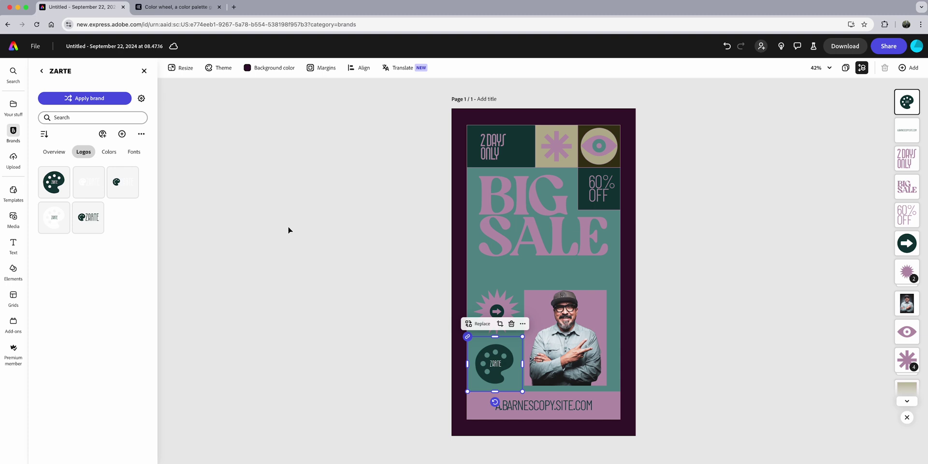
left_click(365, 245)
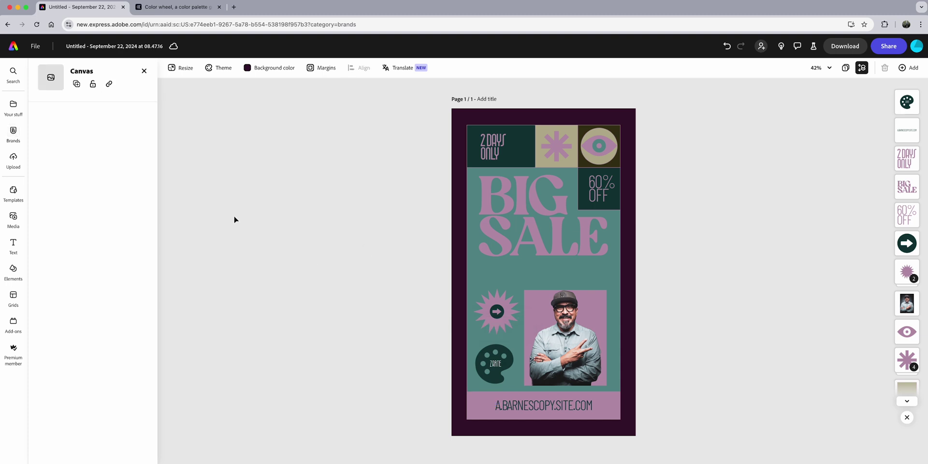
Step: Leave the design for the list of brands and open the sharing settings of the ZARTE brand
left_click(14, 48)
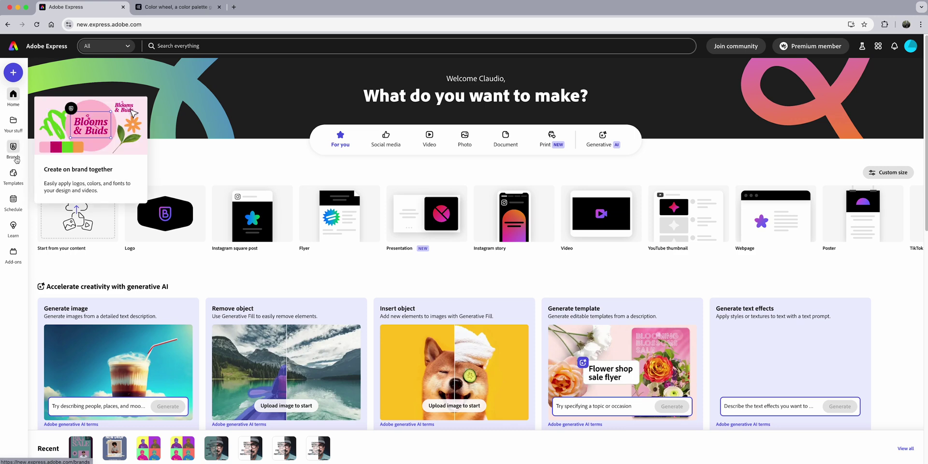
left_click(13, 149)
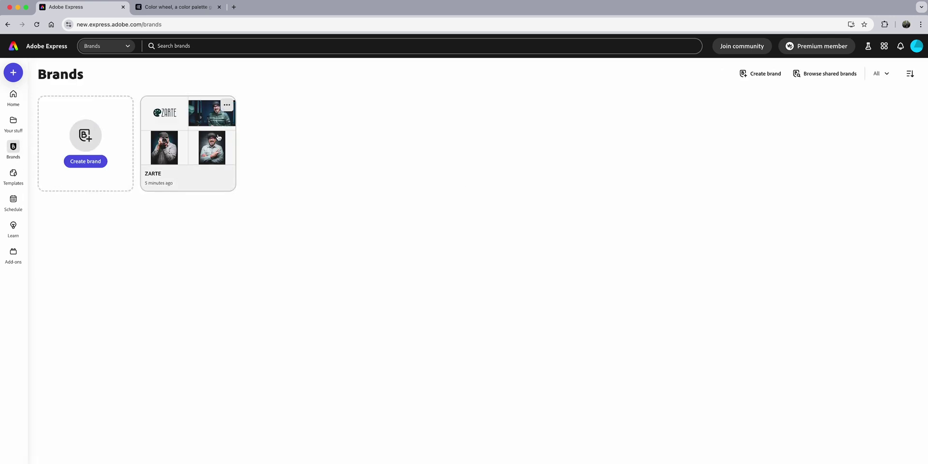
left_click(226, 107)
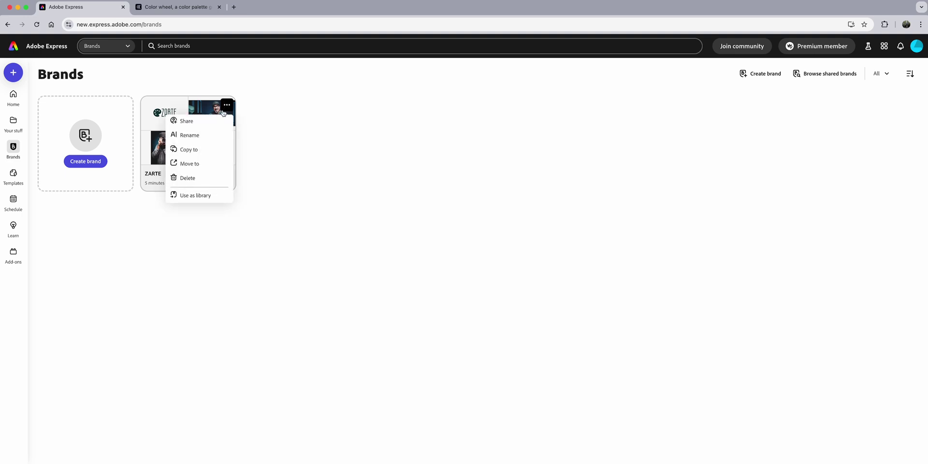
left_click(214, 124)
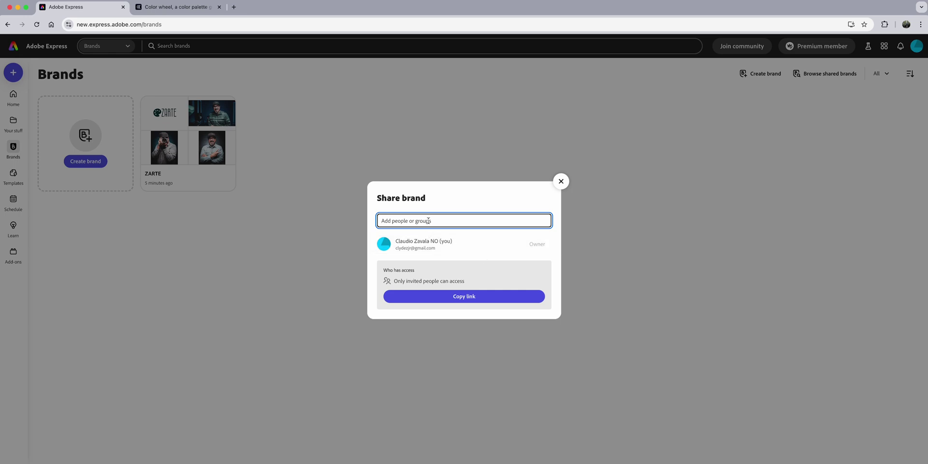
Step: Add the invitee's e-mail, keep the permission at Can view & use and send the brand invitation
type("cla")
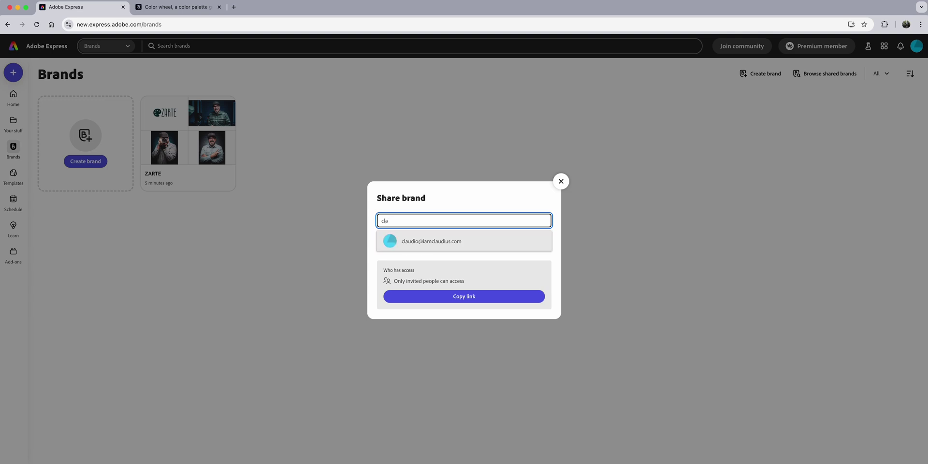
left_click(432, 246)
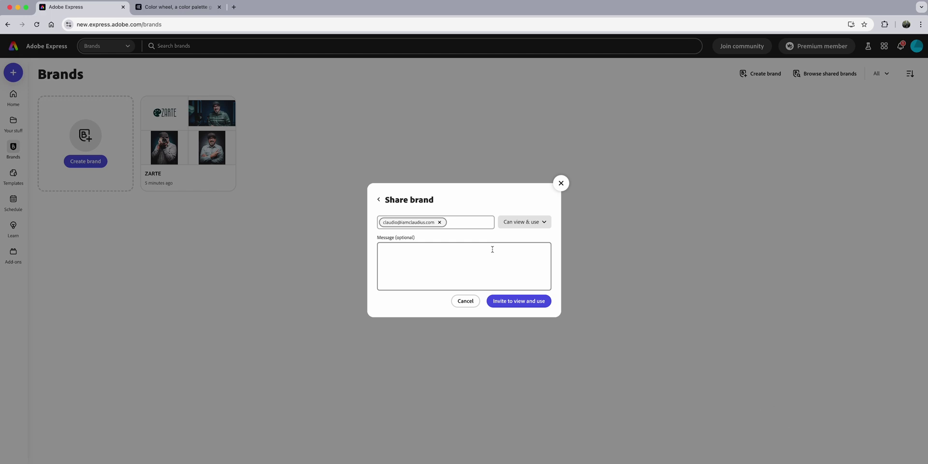
left_click(537, 224)
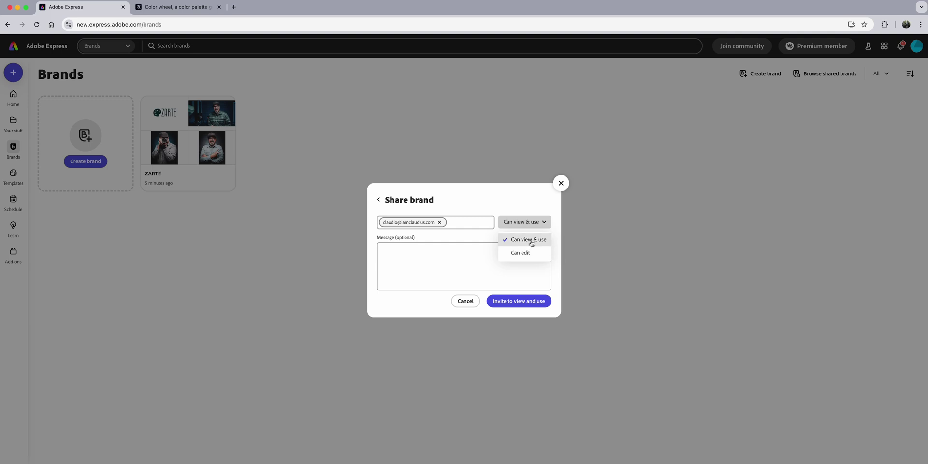
left_click(525, 307)
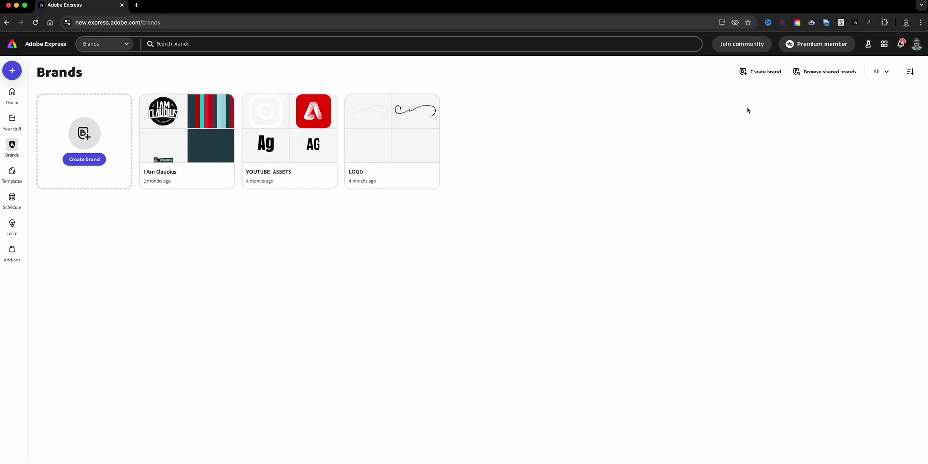
Step: Accept the invitation to the shared ZARTE brand and refresh the list of brands
left_click(902, 44)
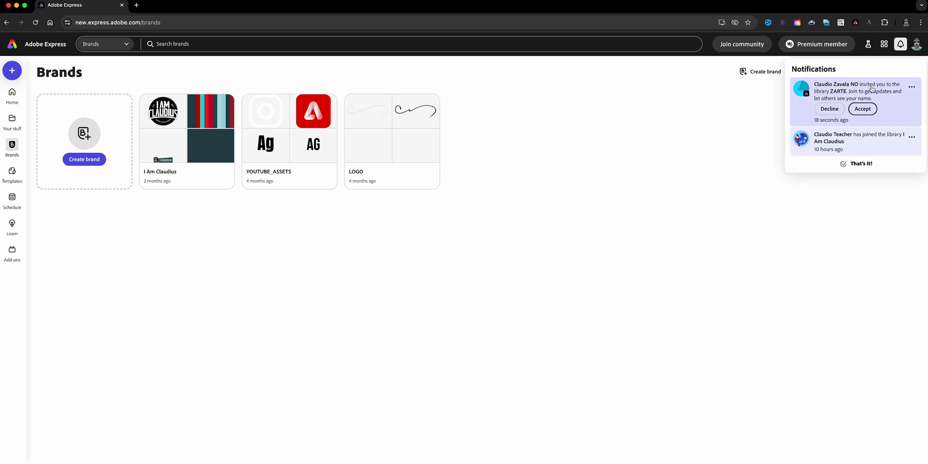
left_click(859, 109)
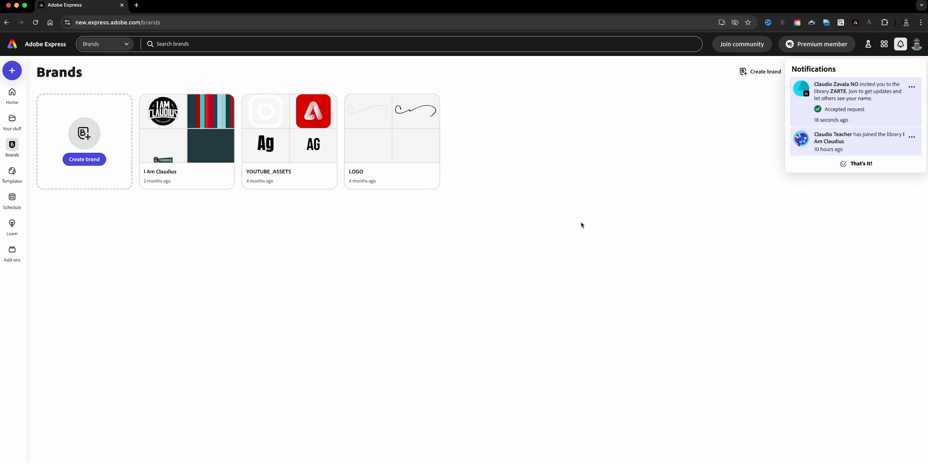
key("Escape")
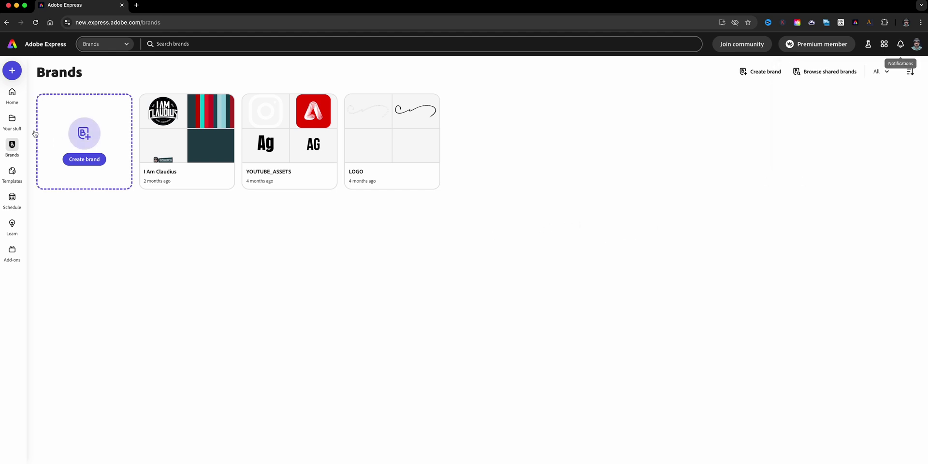
left_click(40, 26)
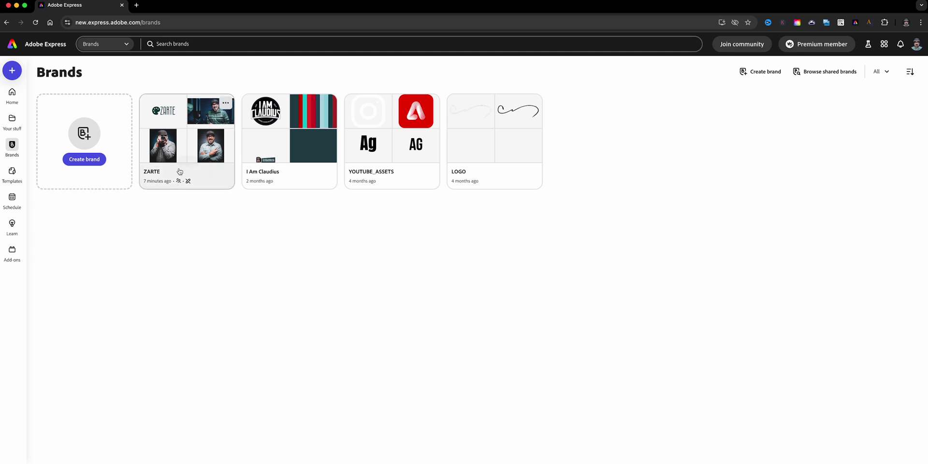
Step: Browse the templates and start a new design from the green Game Day Photos football template
left_click(20, 100)
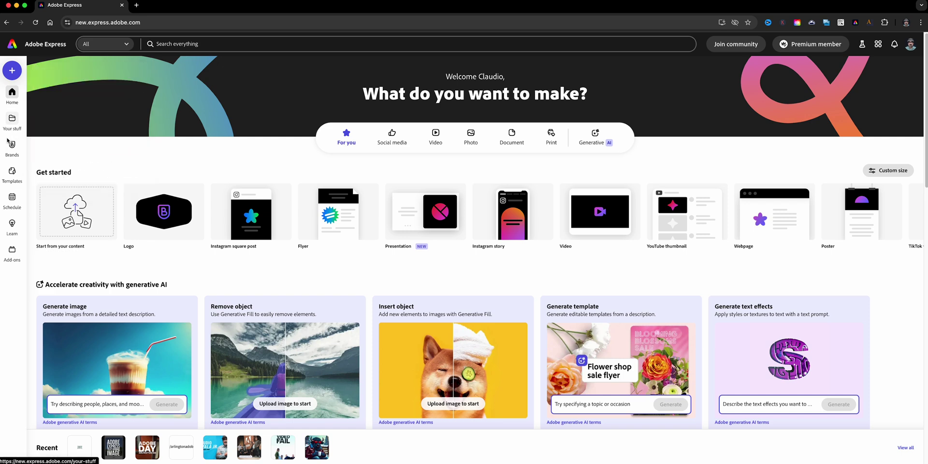
left_click(12, 173)
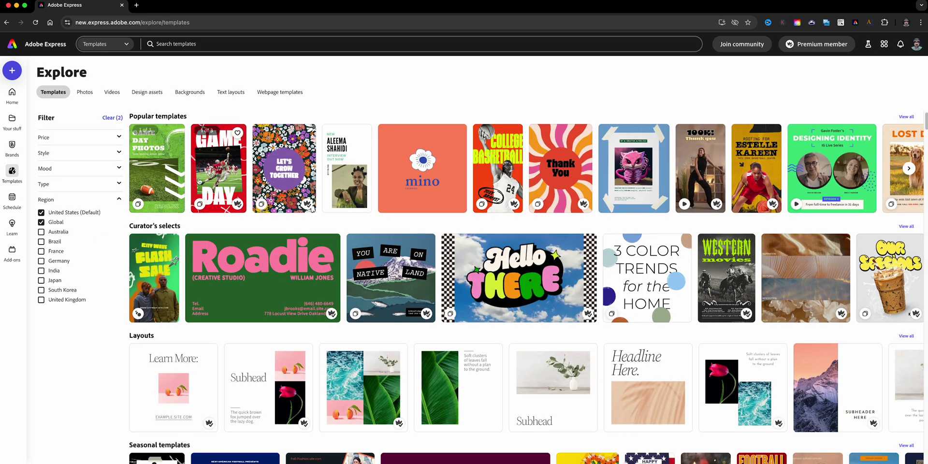
left_click(170, 171)
left_click(514, 178)
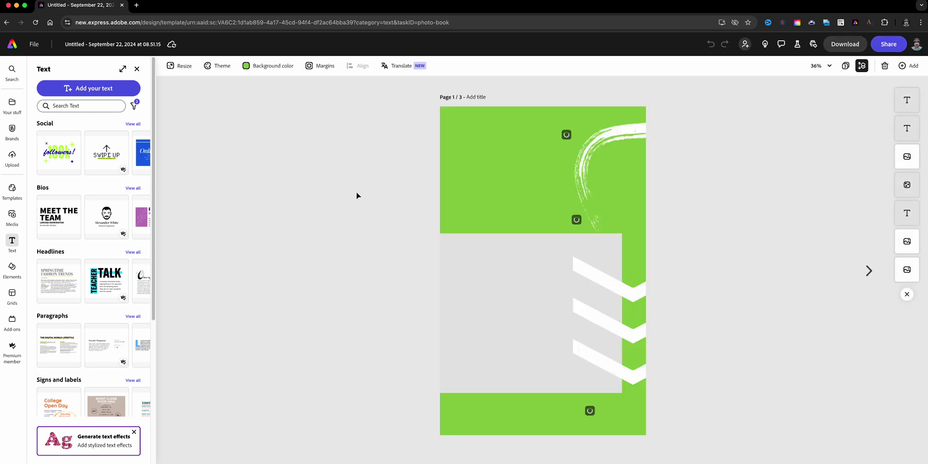
Step: Apply the I Am Claudius brand colors as the page theme and shuffle how they are distributed
left_click(218, 66)
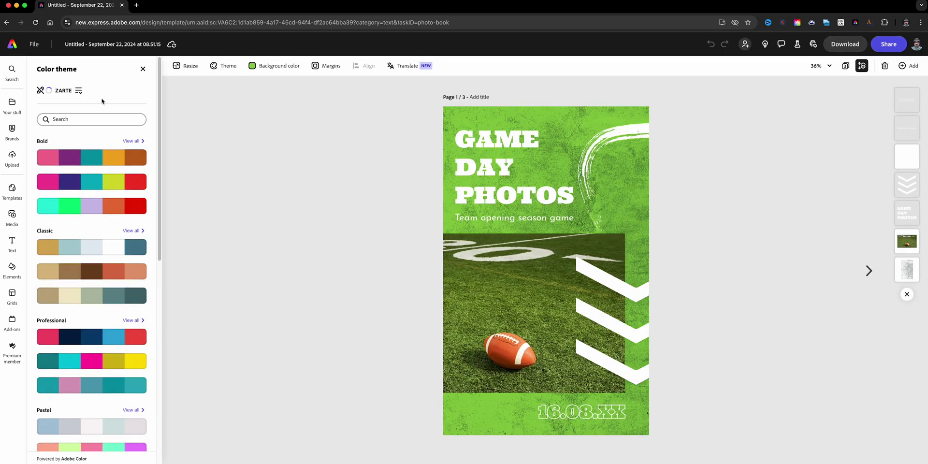
left_click(69, 91)
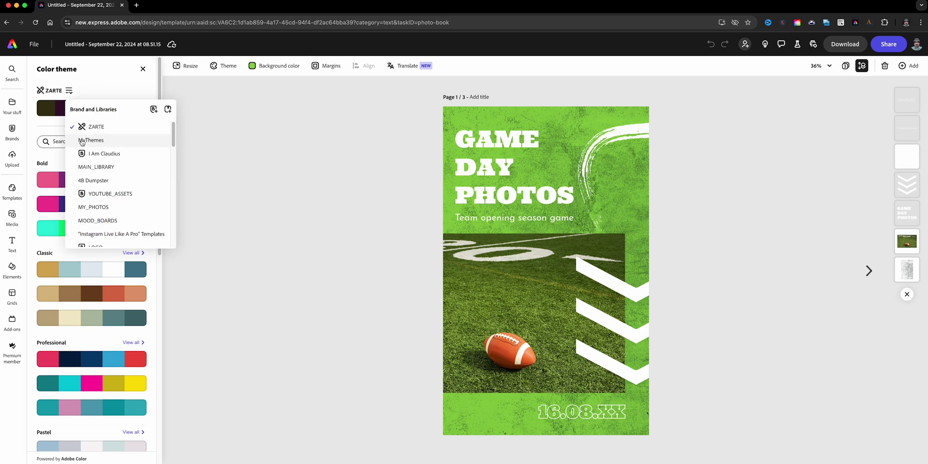
left_click(92, 153)
left_click(97, 107)
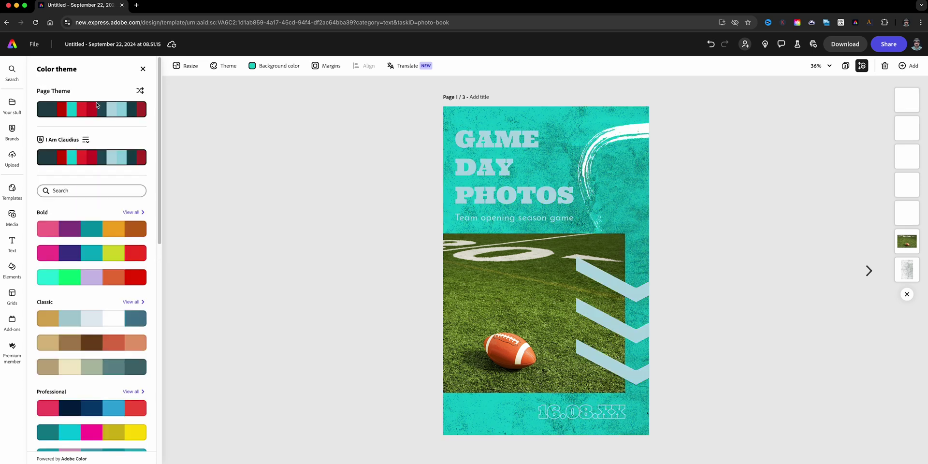
left_click(139, 91)
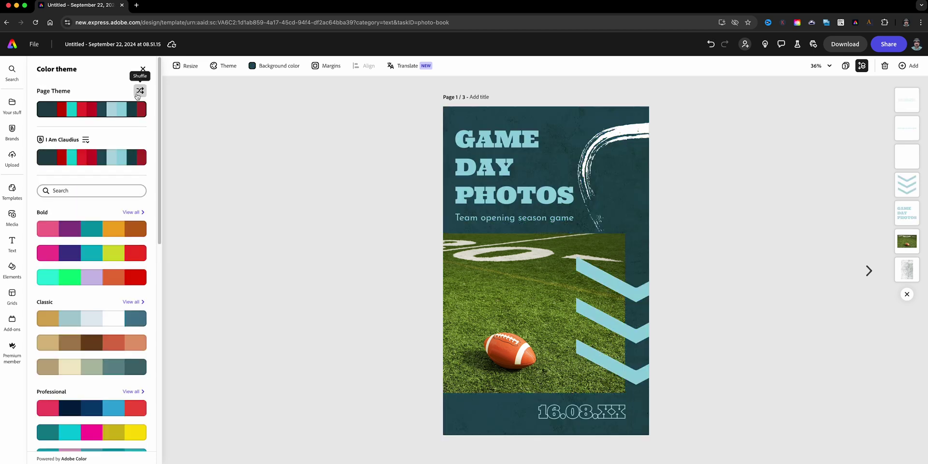
Step: Switch the color theme source to the ZARTE brand, apply its colors to the page and shuffle them to a dark olive background
left_click(86, 141)
left_click(112, 176)
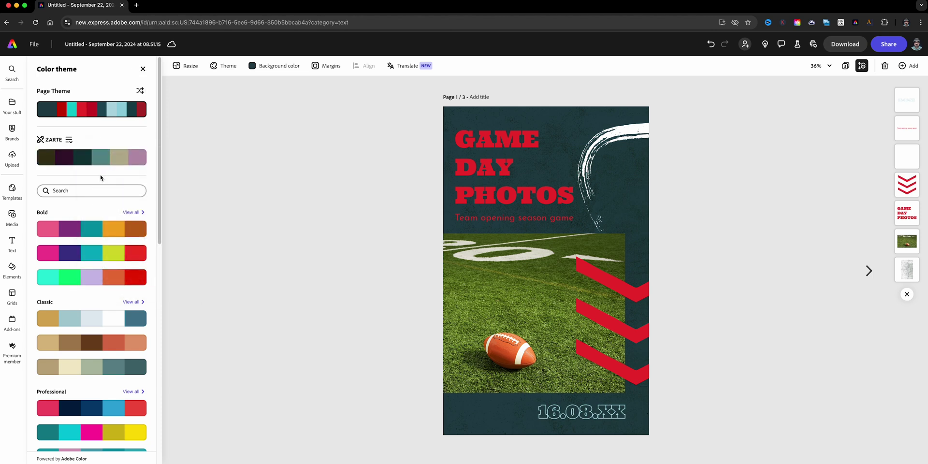
left_click(82, 164)
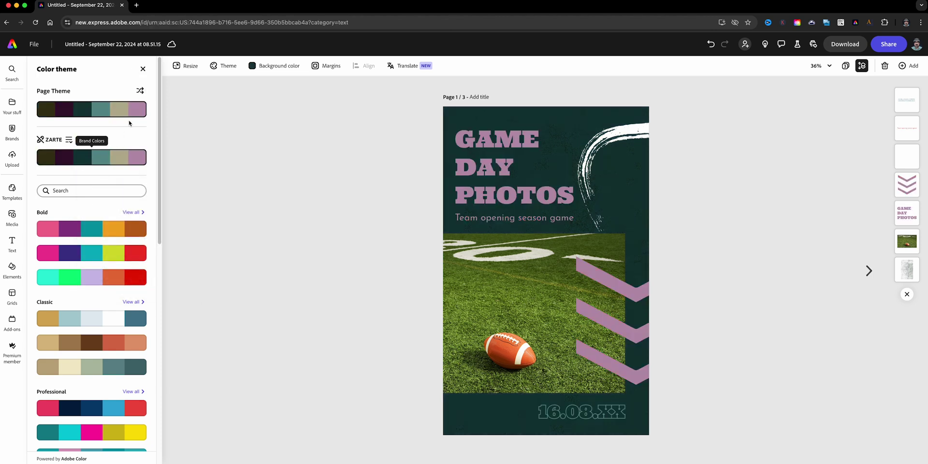
left_click(140, 91)
left_click(141, 91)
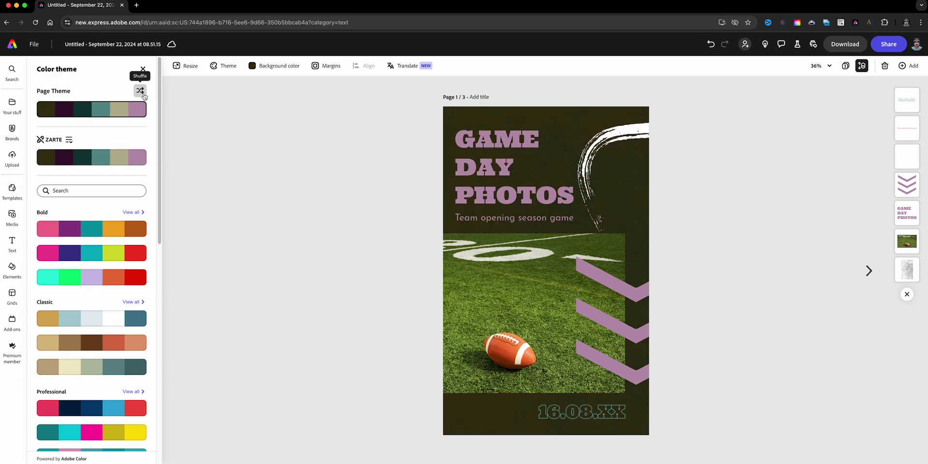
Step: Examine the fonts that the ZARTE and I Am Claudius brands offer for the GAME DAY PHOTOS heading, leaving without choosing one
left_click(498, 167)
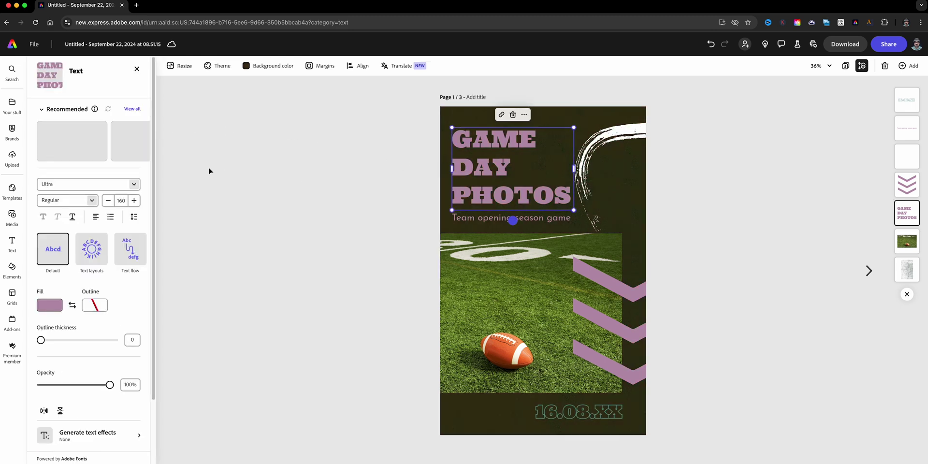
left_click(134, 183)
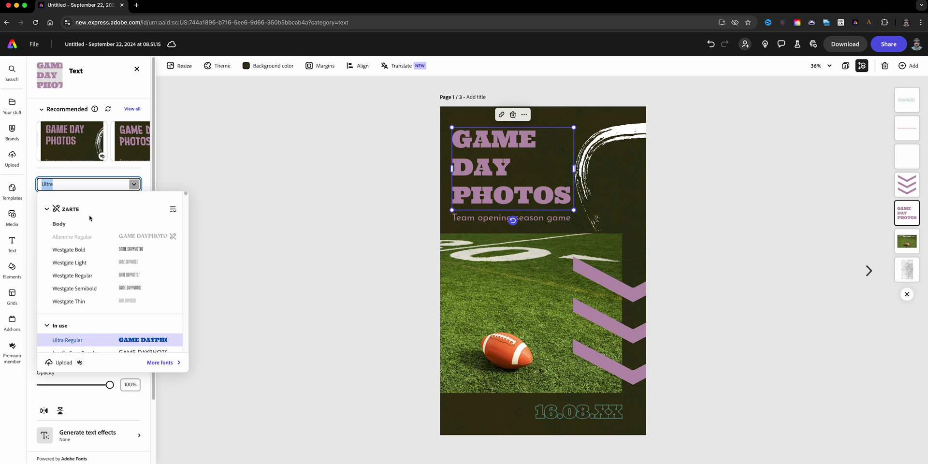
left_click(173, 209)
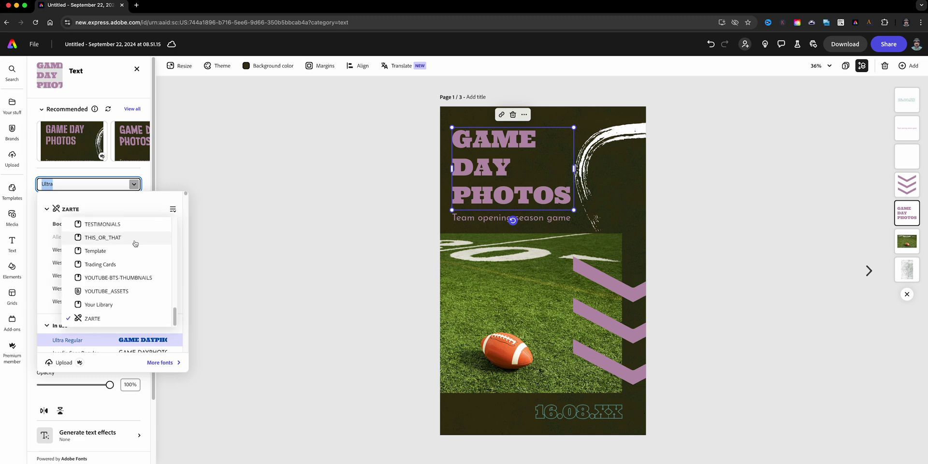
scroll(123, 261, "up", 10)
scroll(120, 266, "down", 5)
left_click(117, 270)
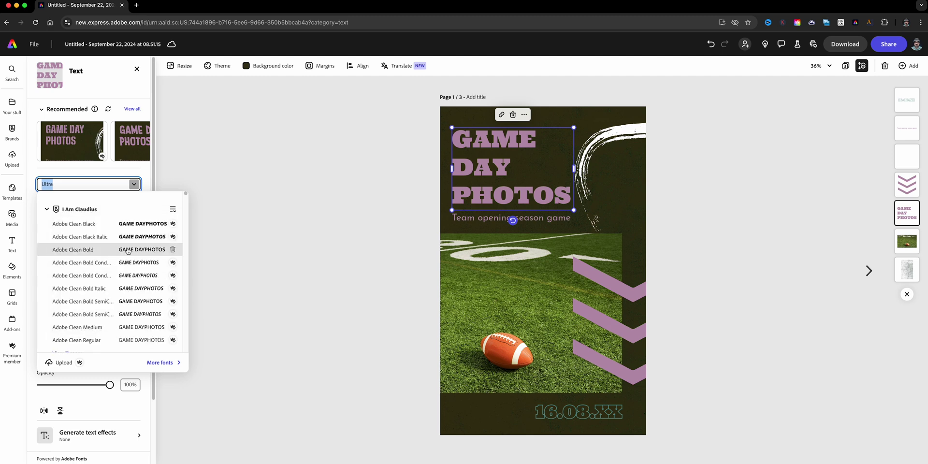
left_click(300, 210)
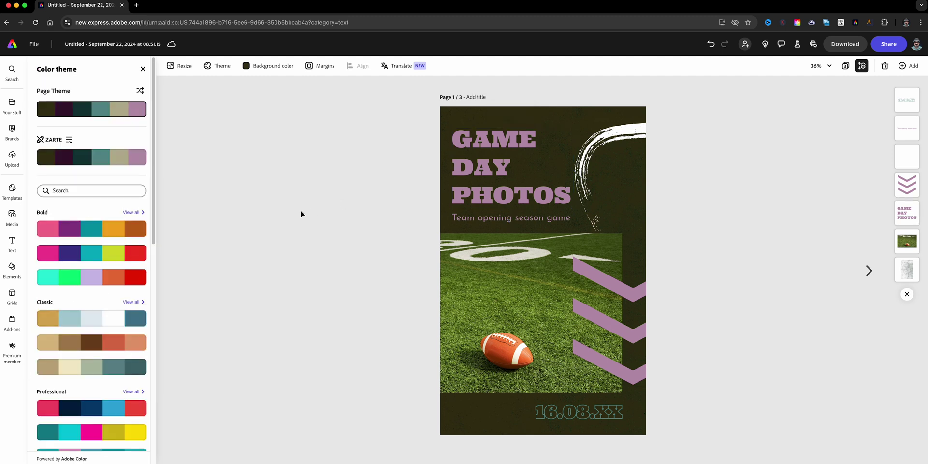